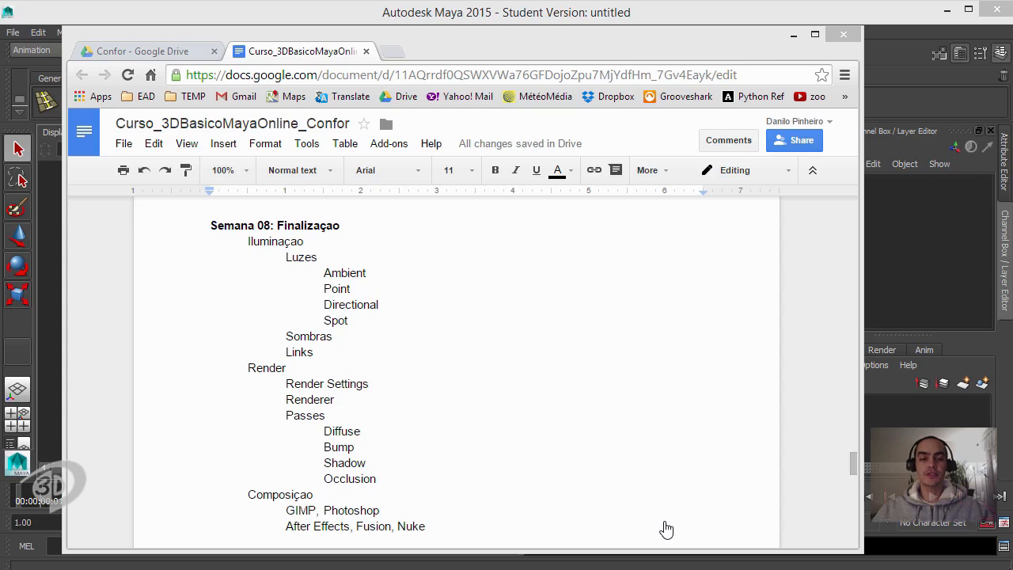
Switch to Maya, create a polygon sphere at the origin and raise it to about 0.97 on the Y axis.
{"action": "left_click", "coordinate": [665, 16]}
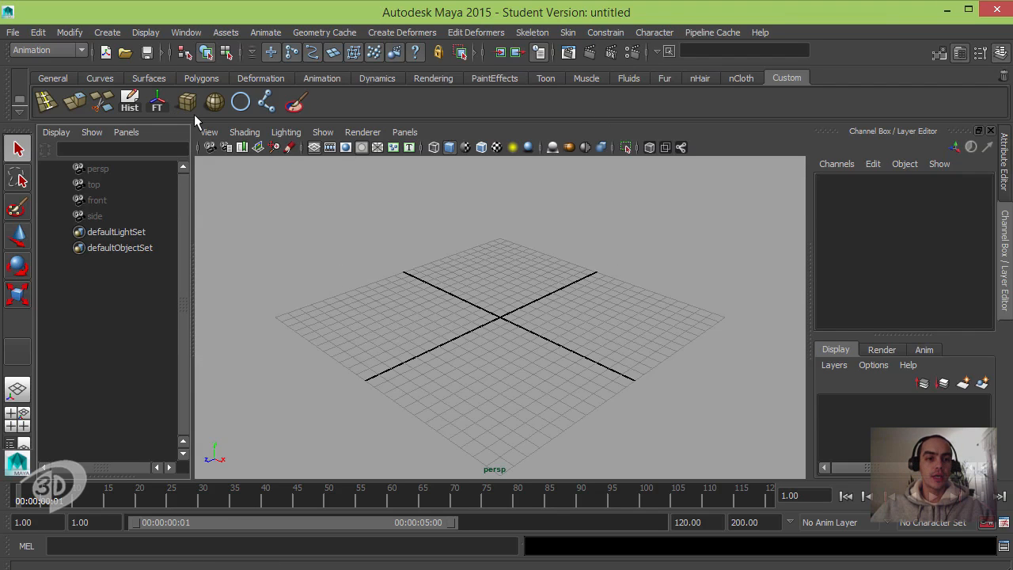
{"action": "left_click", "coordinate": [214, 102]}
{"action": "left_click", "coordinate": [463, 305]}
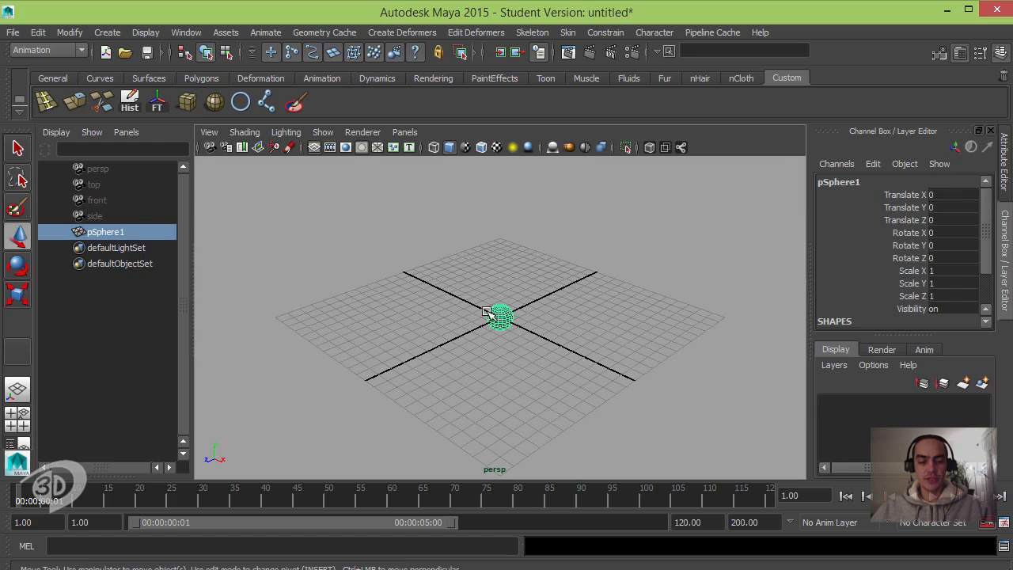
{"action": "key", "text": "w"}
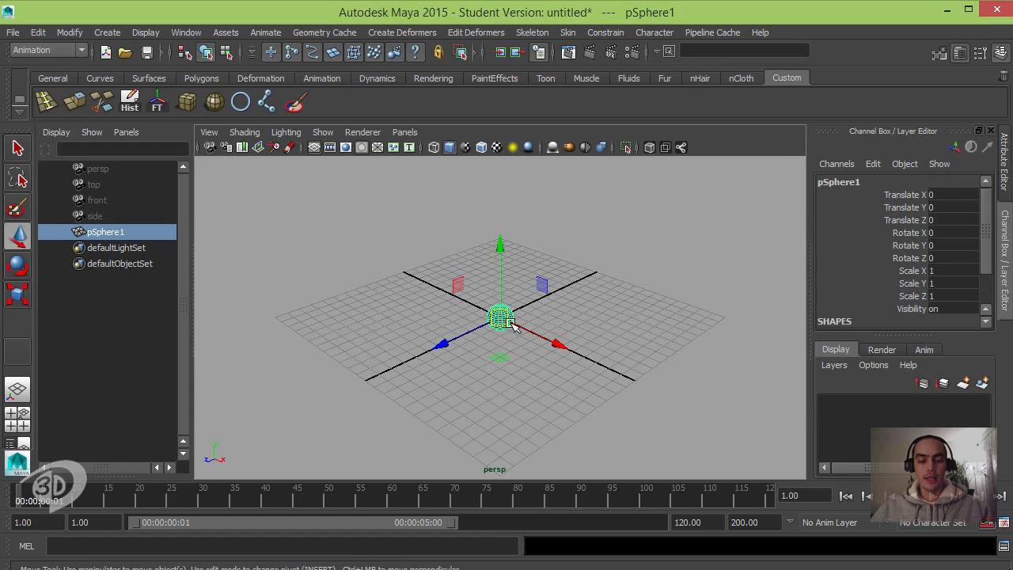
{"action": "left_click_drag", "start_coordinate": [514, 323], "coordinate": [509, 307], "text": "alt"}
{"action": "right_click_drag", "start_coordinate": [509, 307], "coordinate": [567, 320], "text": "alt"}
{"action": "middle_click_drag", "start_coordinate": [567, 319], "coordinate": [557, 340], "text": "alt"}
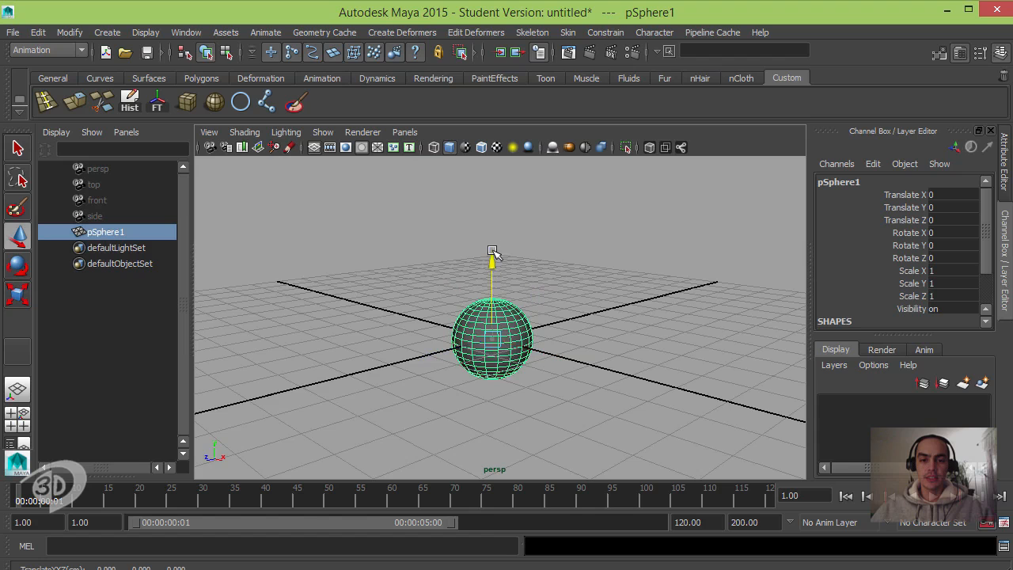
{"action": "left_click_drag", "start_coordinate": [491, 257], "coordinate": [490, 227]}
{"action": "left_click_drag", "start_coordinate": [538, 253], "coordinate": [527, 253], "text": "alt"}
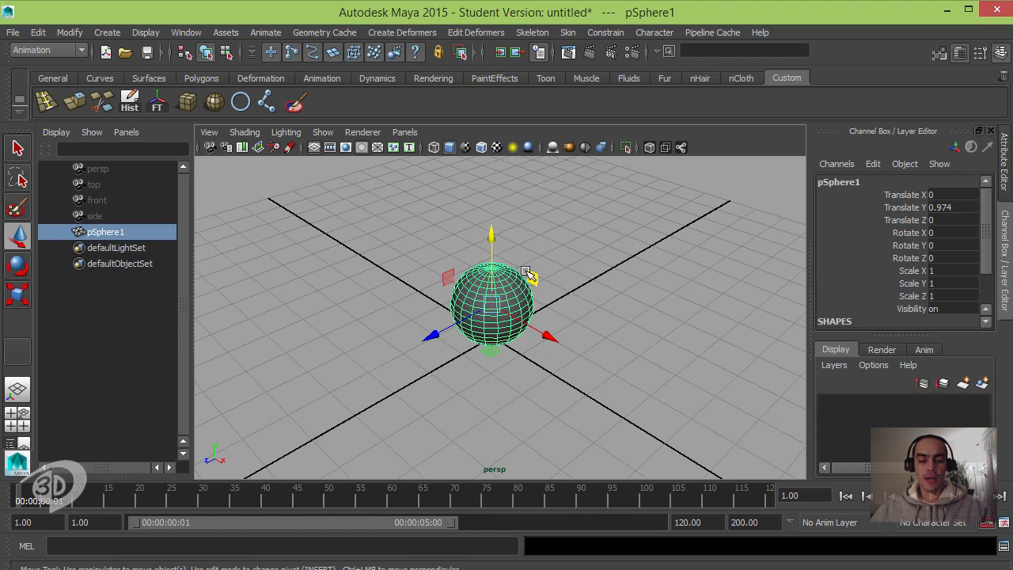
Duplicate the sphere along negative Z about 2.75 units away and repeat the offset copy to form a row of seven.
{"action": "key", "text": "ctrl+d"}
{"action": "left_click_drag", "start_coordinate": [431, 340], "coordinate": [512, 294]}
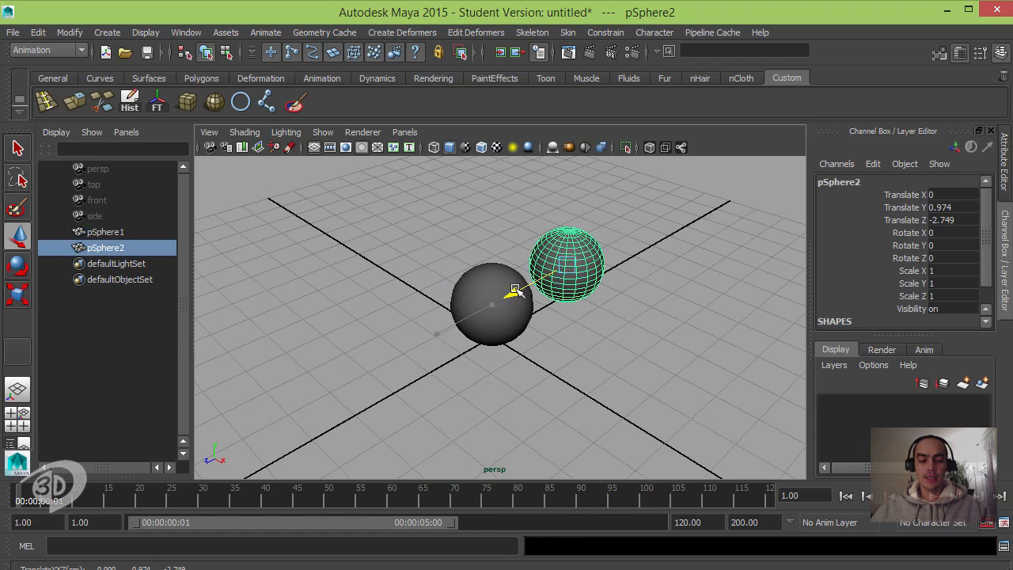
{"action": "key", "text": "ctrl+shift+d"}
{"action": "key", "text": "shift+d"}
{"action": "key", "text": "shift+d"}
{"action": "key", "text": "shift+d"}
{"action": "key", "text": "shift+d"}
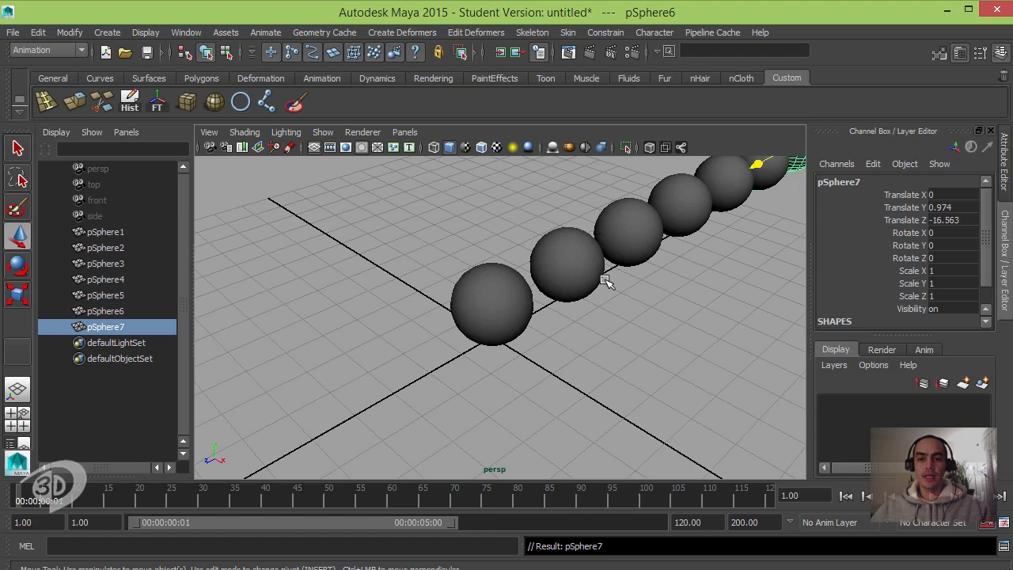
{"action": "left_click_drag", "start_coordinate": [594, 287], "coordinate": [559, 279], "text": "alt"}
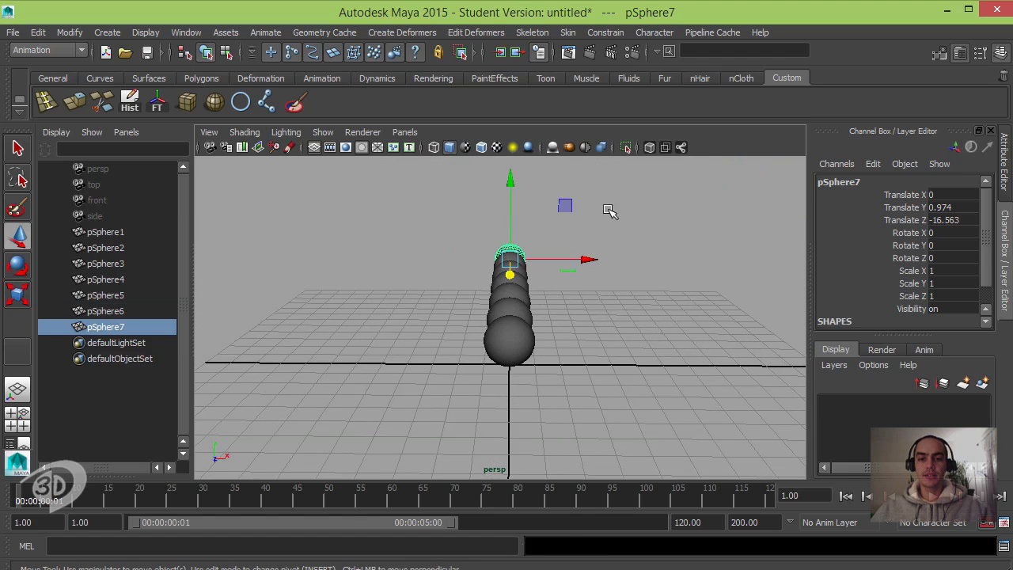
Select the whole row of spheres and duplicate it along the X axis, repeating the offset to form four rows.
{"action": "left_click_drag", "start_coordinate": [609, 211], "coordinate": [502, 360]}
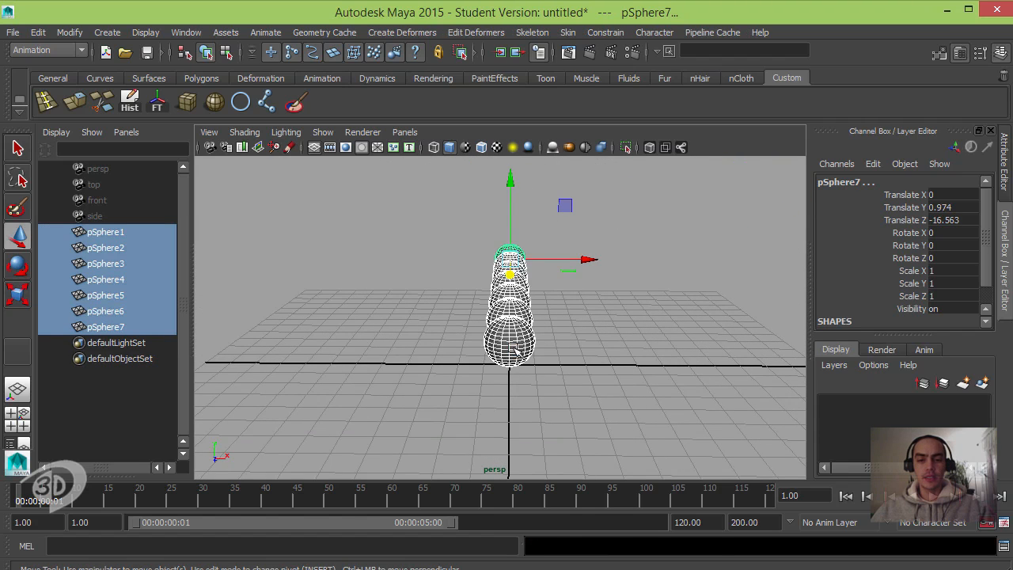
{"action": "key", "text": "ctrl+d"}
{"action": "left_click_drag", "start_coordinate": [593, 260], "coordinate": [531, 262]}
{"action": "key", "text": "shift+d"}
{"action": "key", "text": "shift+d"}
{"action": "left_click", "coordinate": [531, 263]}
Examine the grid of spheres from several angles and frame it from a raised corner in the perspective view.
{"action": "middle_click_drag", "start_coordinate": [531, 262], "coordinate": [461, 274], "text": "alt"}
{"action": "right_click_drag", "start_coordinate": [461, 273], "coordinate": [538, 292], "text": "alt"}
{"action": "middle_click_drag", "start_coordinate": [538, 292], "coordinate": [560, 277], "text": "alt"}
{"action": "right_click_drag", "start_coordinate": [561, 277], "coordinate": [546, 272], "text": "alt"}
{"action": "middle_click_drag", "start_coordinate": [547, 271], "coordinate": [459, 261], "text": "alt"}
{"action": "right_click_drag", "start_coordinate": [459, 261], "coordinate": [543, 219], "text": "alt"}
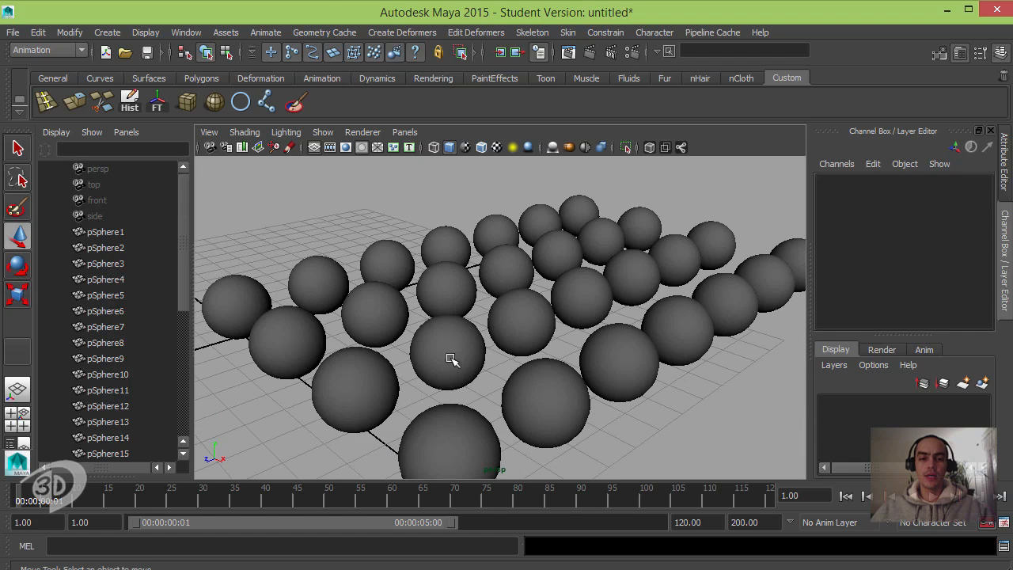
{"action": "left_click_drag", "start_coordinate": [451, 357], "coordinate": [340, 311], "text": "alt"}
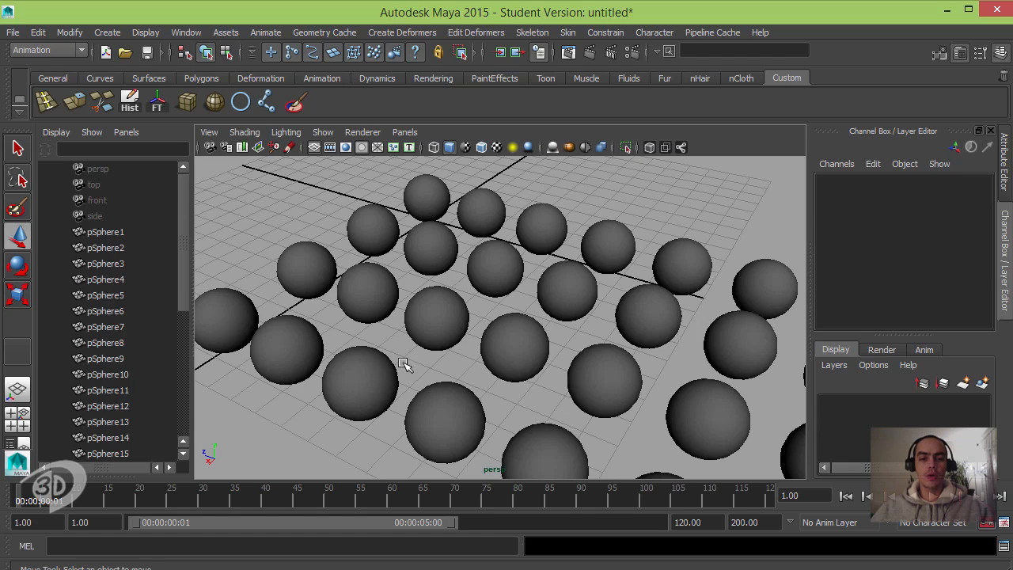
{"action": "left_click_drag", "start_coordinate": [372, 357], "coordinate": [526, 328], "text": "alt"}
{"action": "middle_click_drag", "start_coordinate": [526, 327], "coordinate": [531, 322], "text": "alt"}
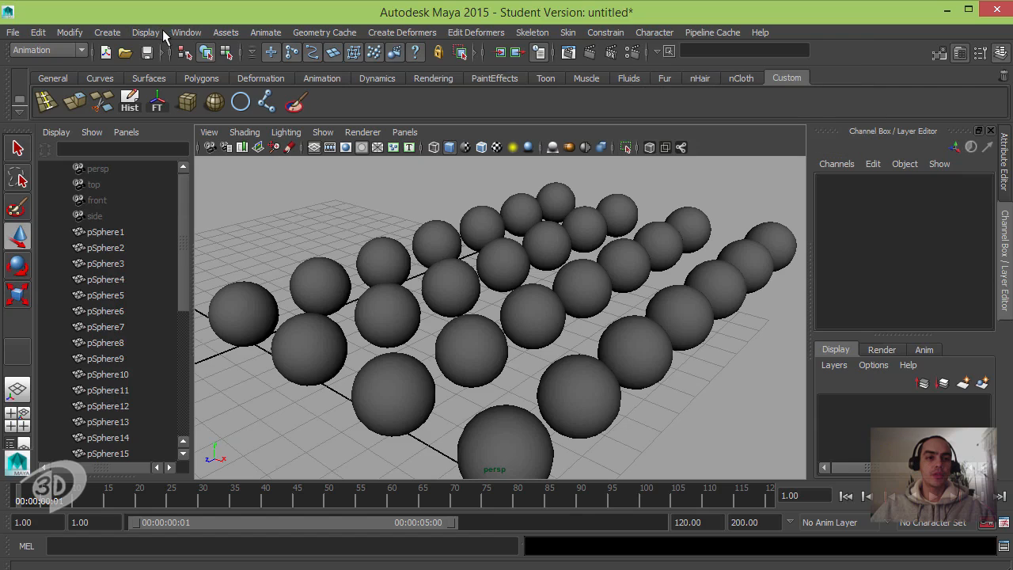
Change to the Rendering menu set and render the current frame of the sphere grid.
{"action": "left_click", "coordinate": [73, 51]}
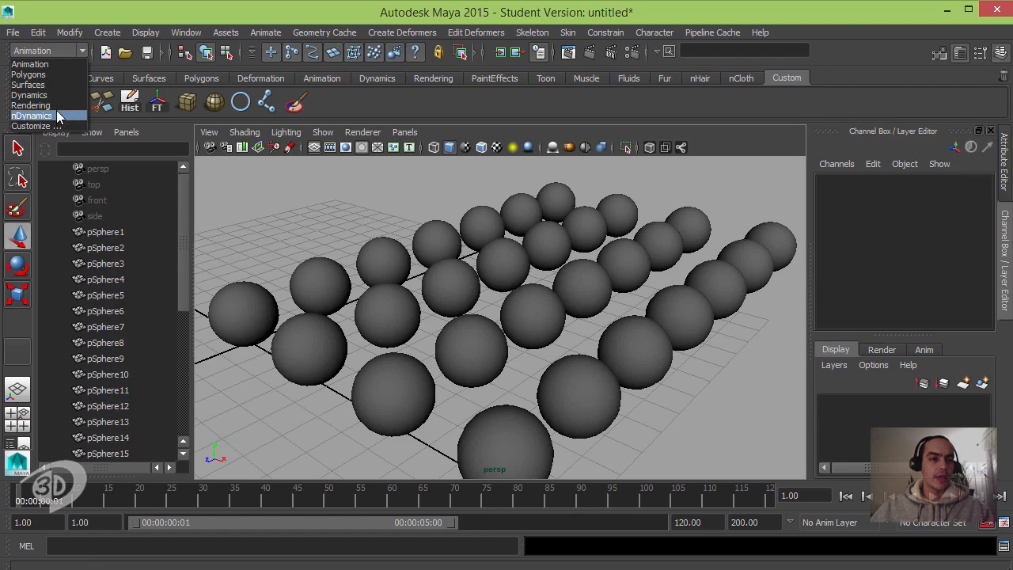
{"action": "left_click", "coordinate": [32, 105]}
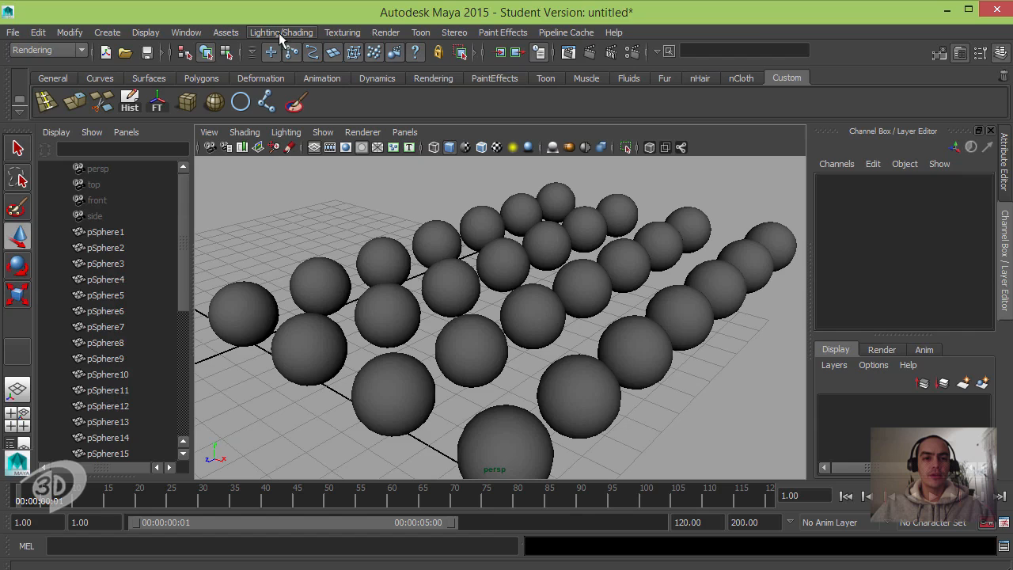
{"action": "left_click", "coordinate": [381, 35]}
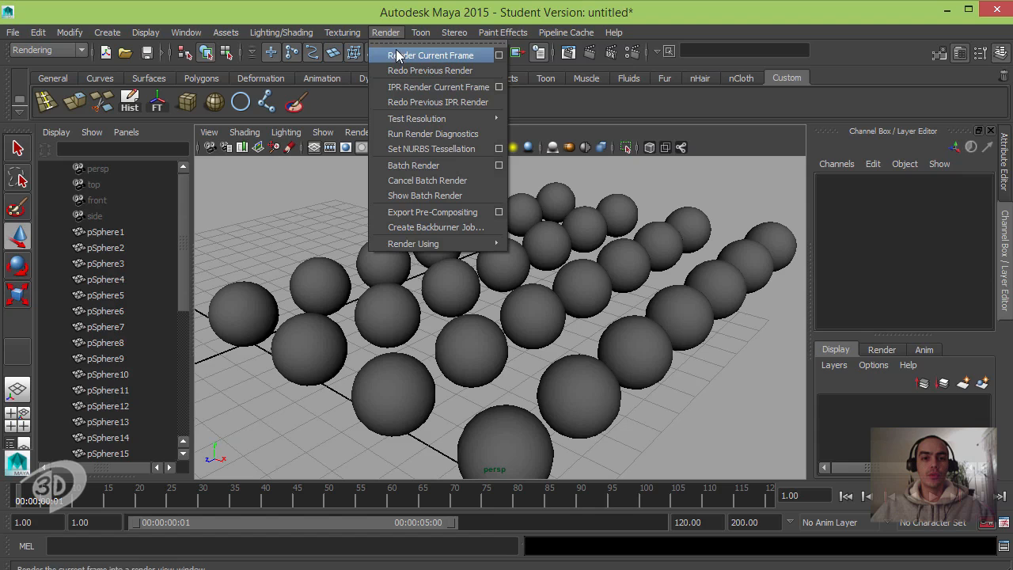
{"action": "left_click", "coordinate": [457, 57]}
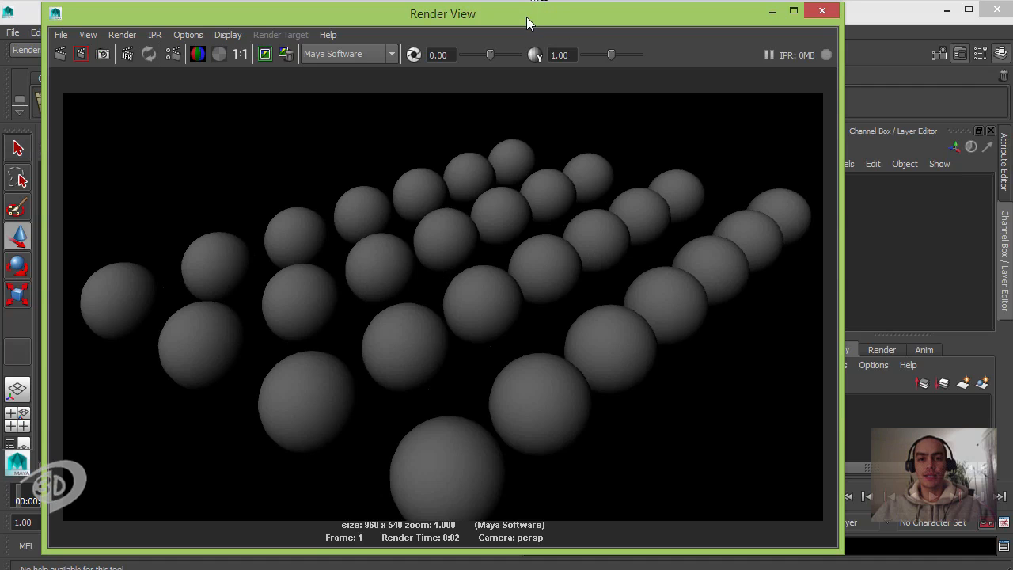
Reposition the render window to inspect the rendered spheres, and close it.
{"action": "left_click_drag", "start_coordinate": [527, 19], "coordinate": [499, 95]}
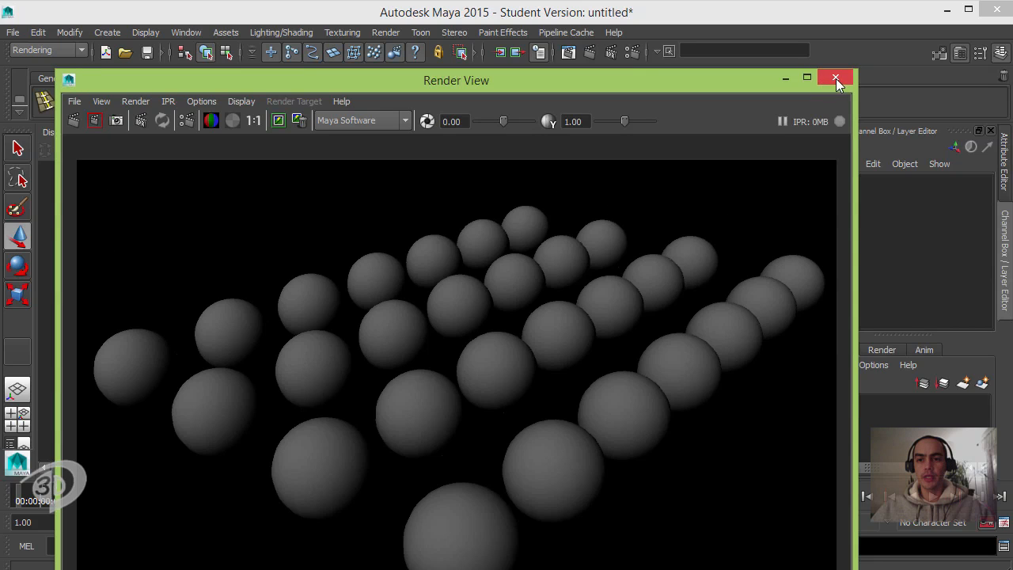
{"action": "left_click_drag", "start_coordinate": [657, 88], "coordinate": [669, 48]}
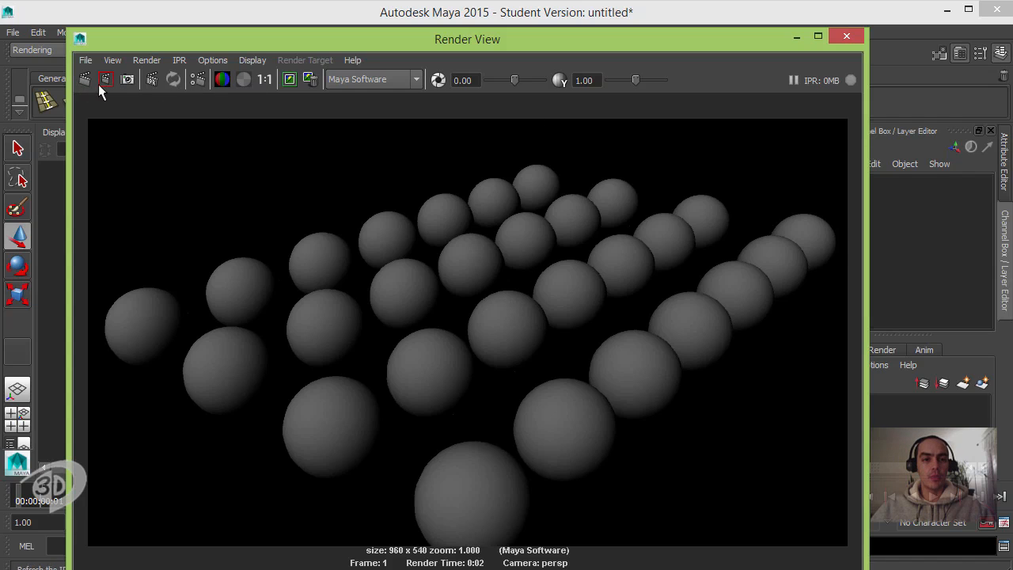
{"action": "left_click", "coordinate": [846, 37]}
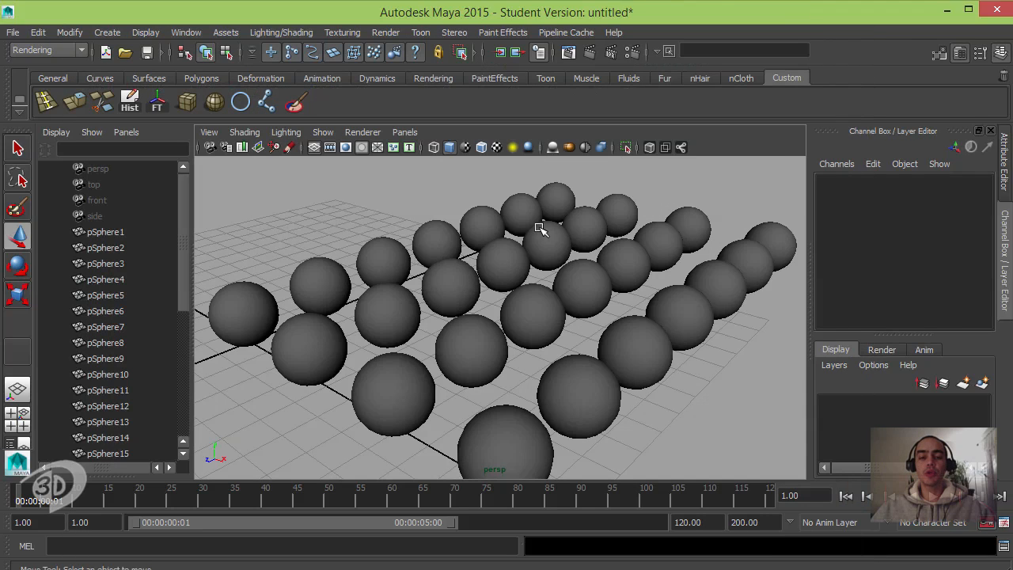
Create a polygon plane at the origin and scale it uniformly to about 27.75 as a floor.
{"action": "left_click", "coordinate": [107, 32]}
{"action": "mouse_move", "coordinate": [141, 71]}
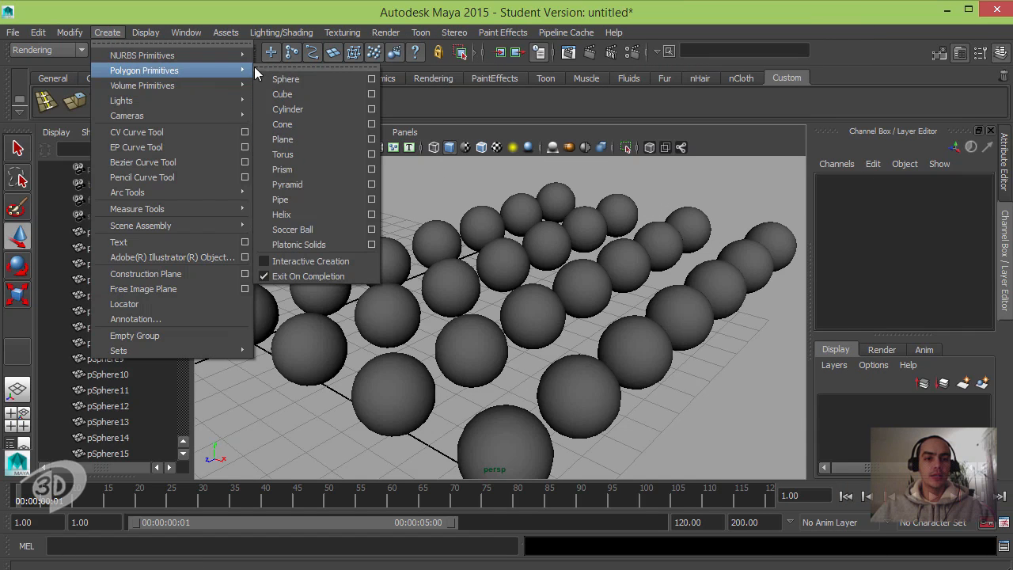
{"action": "left_click", "coordinate": [322, 138]}
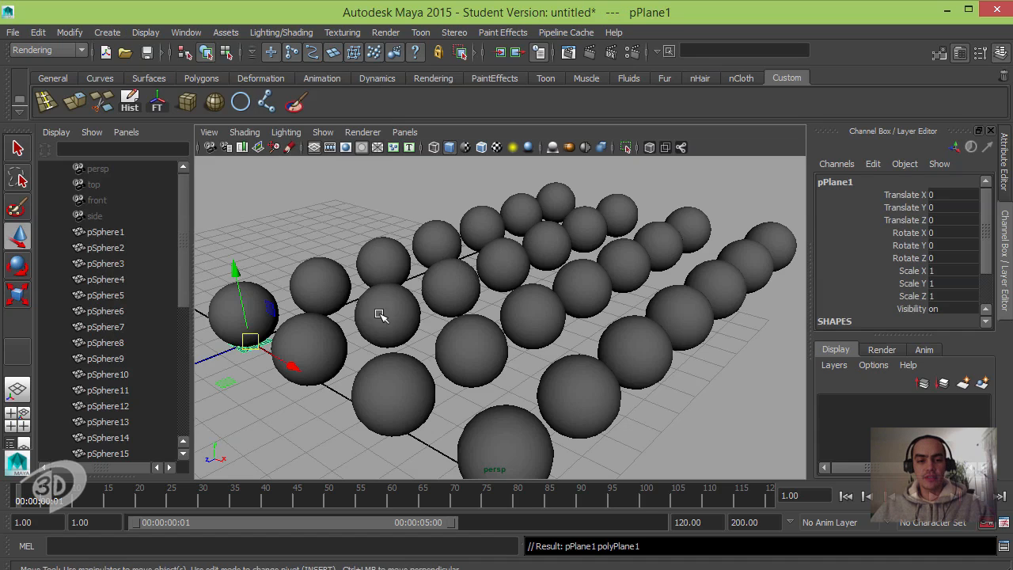
{"action": "key", "text": "r"}
{"action": "left_click_drag", "start_coordinate": [250, 342], "coordinate": [839, 158]}
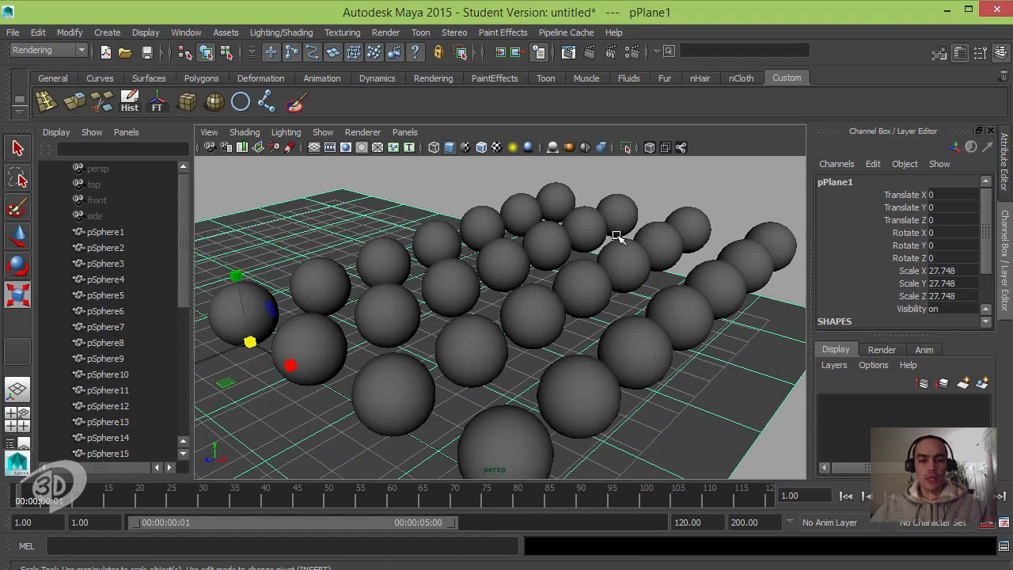
Move the plane along Z and X until it lies beneath the whole grid of spheres, and deselect it.
{"action": "key", "text": "w"}
{"action": "left_click_drag", "start_coordinate": [214, 358], "coordinate": [445, 277]}
{"action": "left_click_drag", "start_coordinate": [448, 277], "coordinate": [671, 390]}
{"action": "left_click_drag", "start_coordinate": [513, 289], "coordinate": [474, 243], "text": "alt"}
{"action": "left_click", "coordinate": [387, 209]}
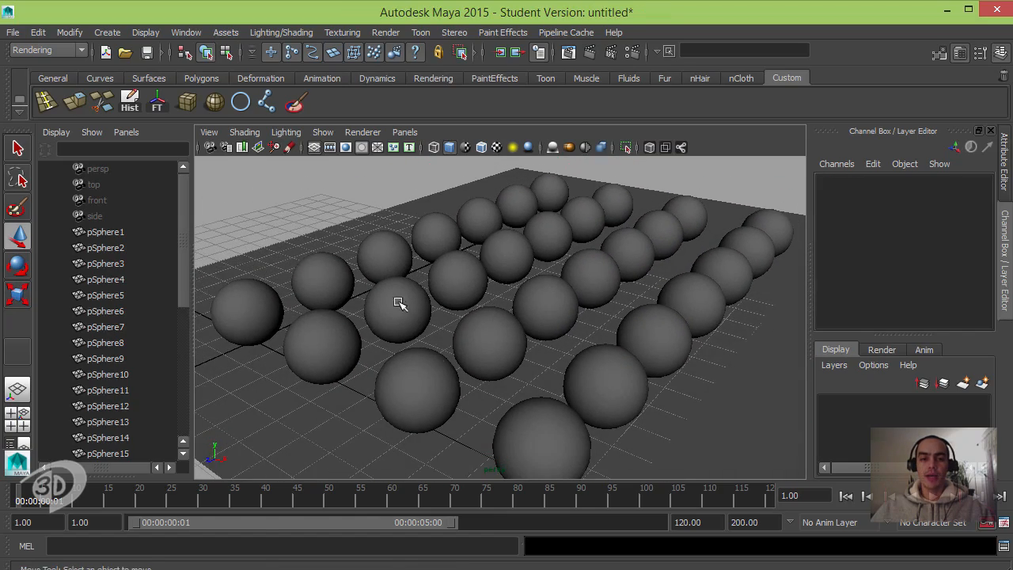
Render the current frame with the floor plane, display its alpha channel and return to the RGB image.
{"action": "left_click", "coordinate": [591, 50]}
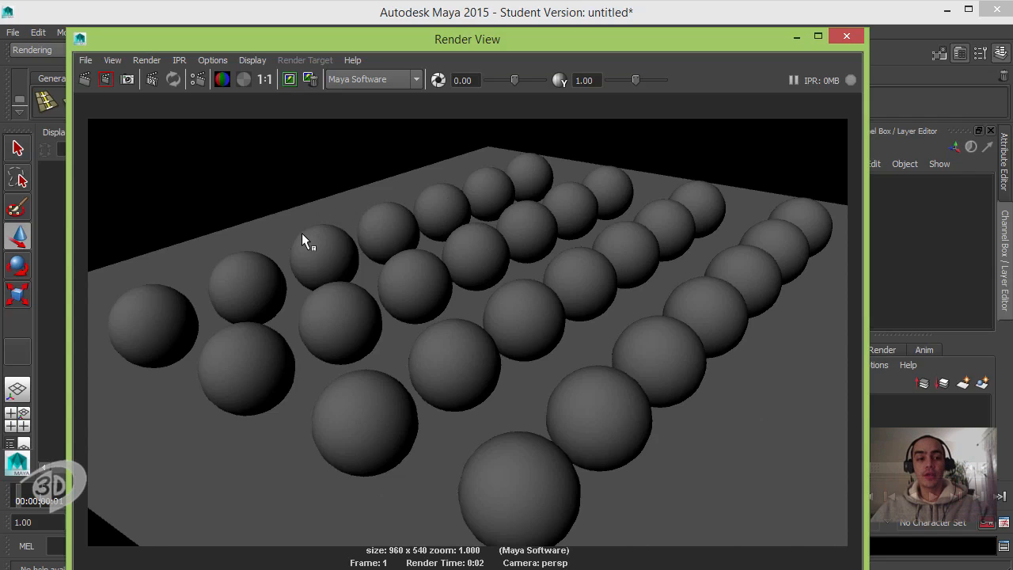
{"action": "left_click", "coordinate": [244, 79]}
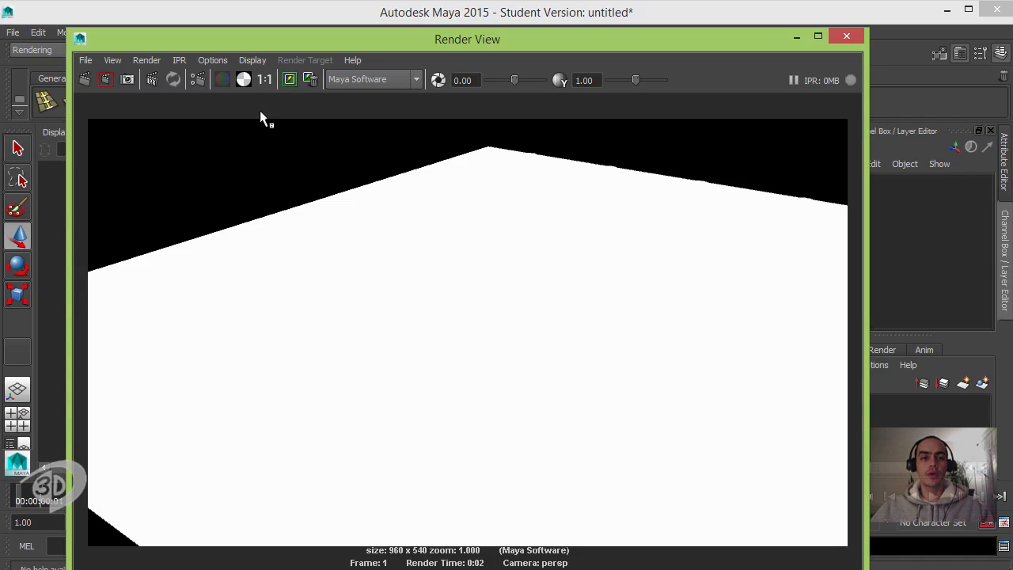
{"action": "left_click", "coordinate": [222, 79]}
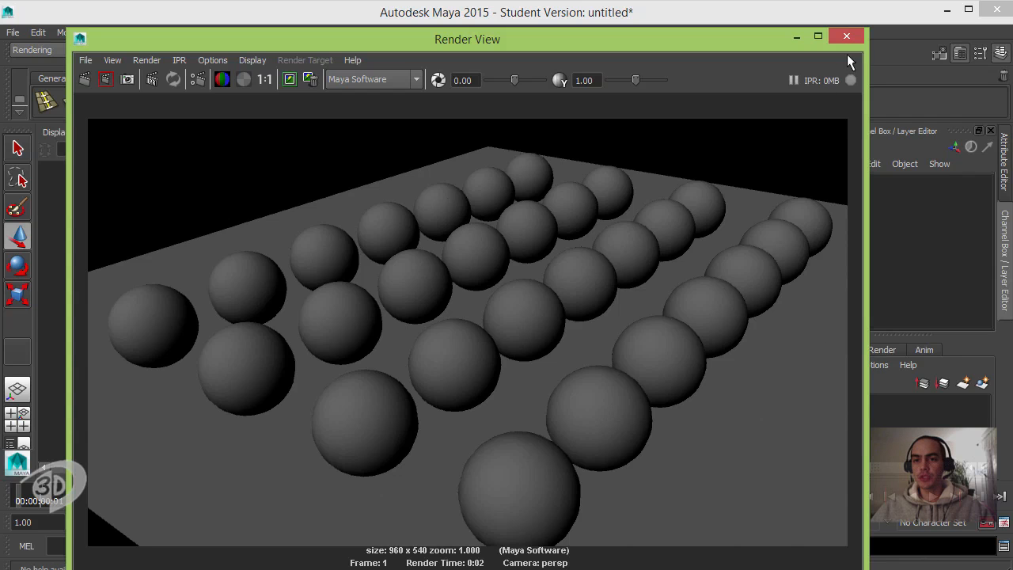
Shrink and reposition the render window, and examine the rendered spheres by zooming and panning the image.
{"action": "left_click_drag", "start_coordinate": [868, 28], "coordinate": [587, 231]}
{"action": "left_click_drag", "start_coordinate": [467, 253], "coordinate": [472, 80]}
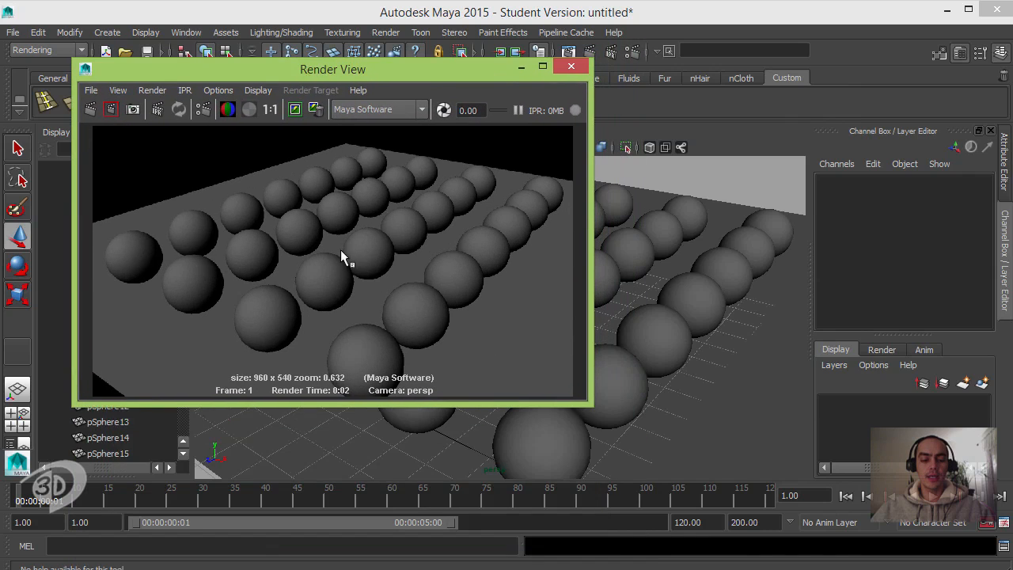
{"action": "right_click_drag", "start_coordinate": [401, 246], "coordinate": [721, 264], "text": "alt"}
{"action": "middle_click_drag", "start_coordinate": [408, 231], "coordinate": [219, 199], "text": "alt"}
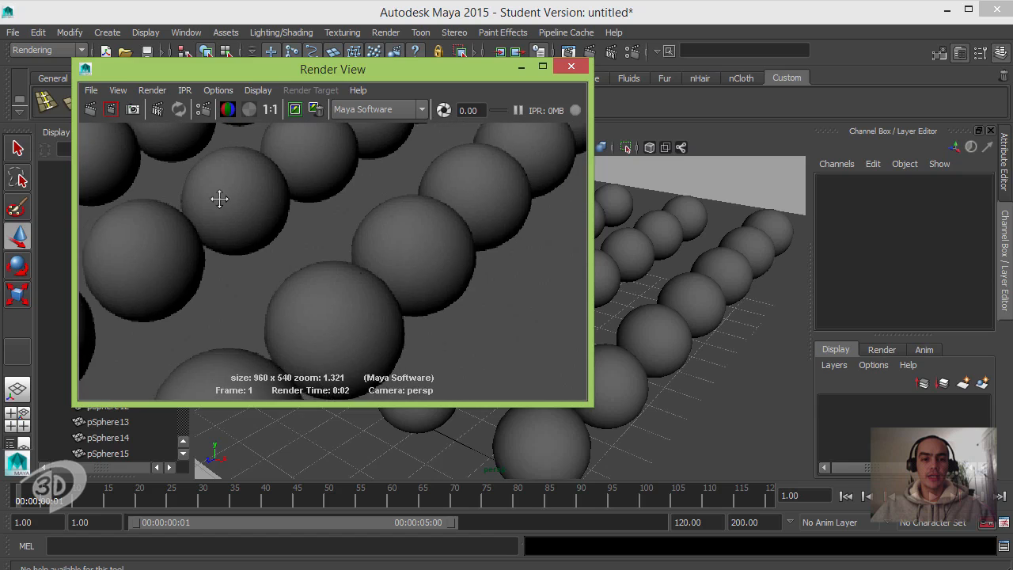
{"action": "right_click_drag", "start_coordinate": [310, 236], "coordinate": [175, 208], "text": "alt"}
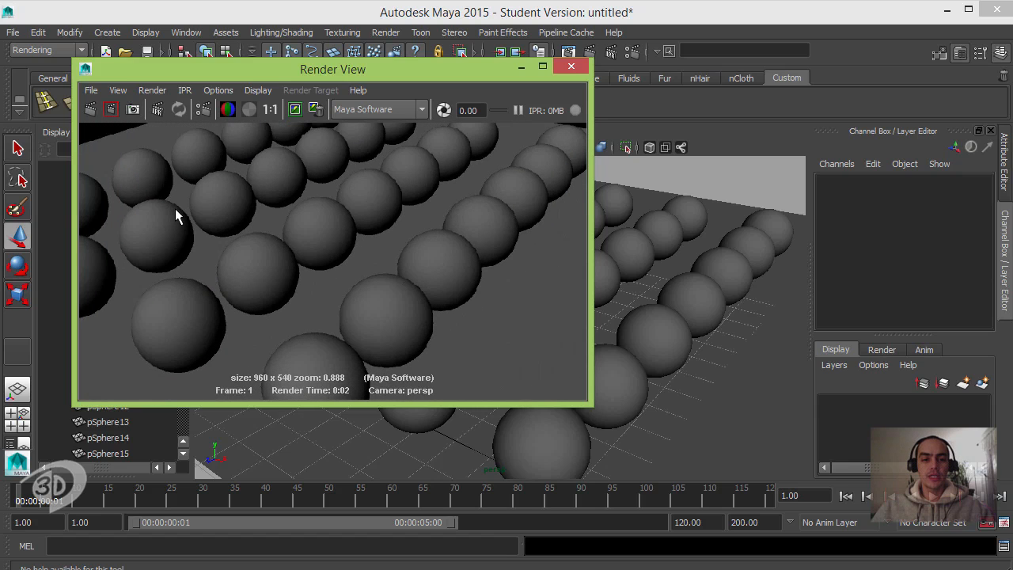
{"action": "middle_click_drag", "start_coordinate": [294, 252], "coordinate": [373, 251], "text": "alt"}
{"action": "right_click_drag", "start_coordinate": [373, 251], "coordinate": [344, 222], "text": "alt"}
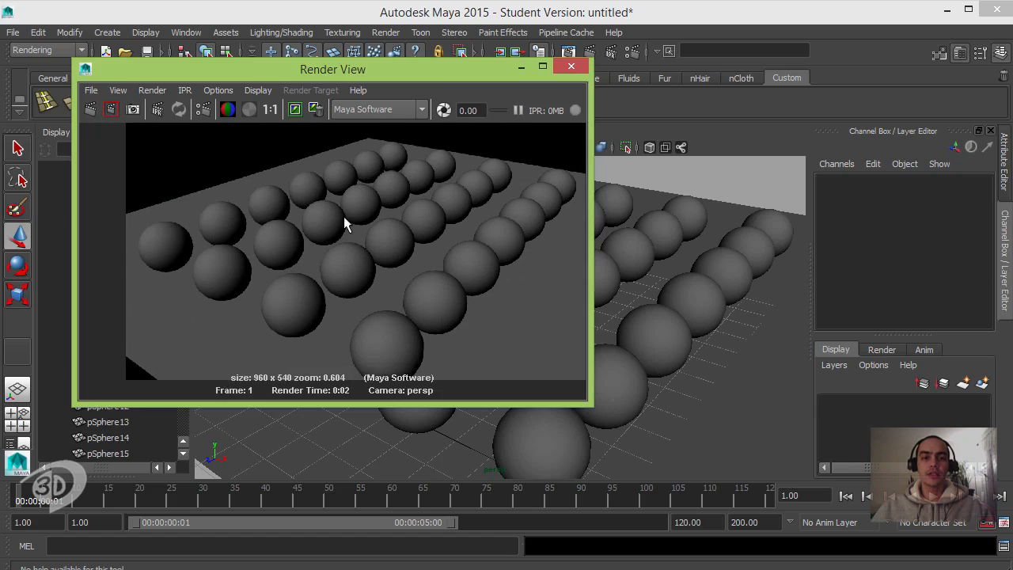
{"action": "middle_click_drag", "start_coordinate": [343, 221], "coordinate": [315, 243], "text": "alt"}
{"action": "right_click_drag", "start_coordinate": [281, 243], "coordinate": [257, 241], "text": "alt"}
{"action": "middle_click_drag", "start_coordinate": [311, 239], "coordinate": [334, 226], "text": "alt"}
{"action": "right_click_drag", "start_coordinate": [335, 226], "coordinate": [351, 278], "text": "alt"}
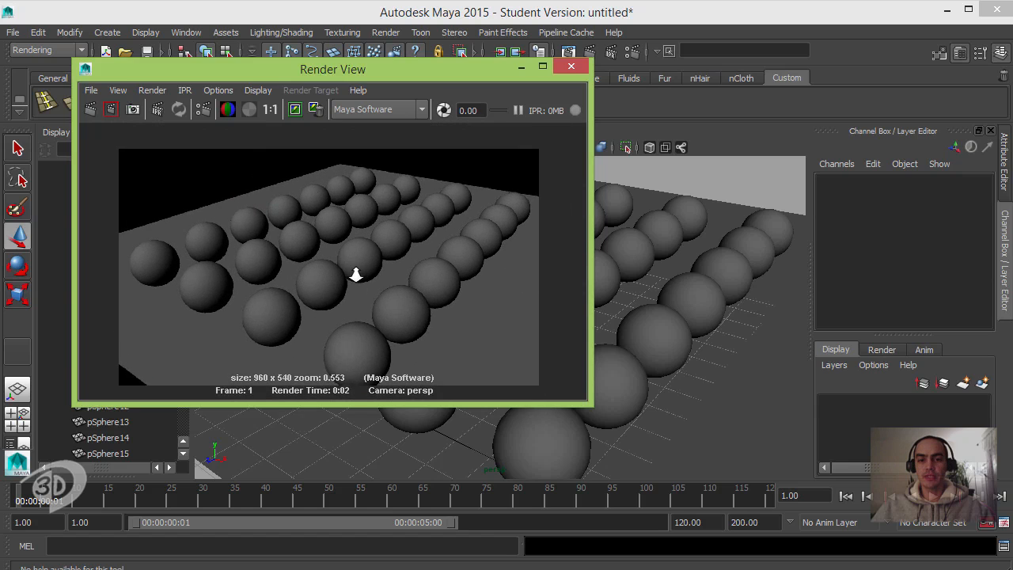
Enlarge the render window, inspect the image at different zoom levels and restore it to its 1:1 real size.
{"action": "left_click_drag", "start_coordinate": [586, 405], "coordinate": [696, 491]}
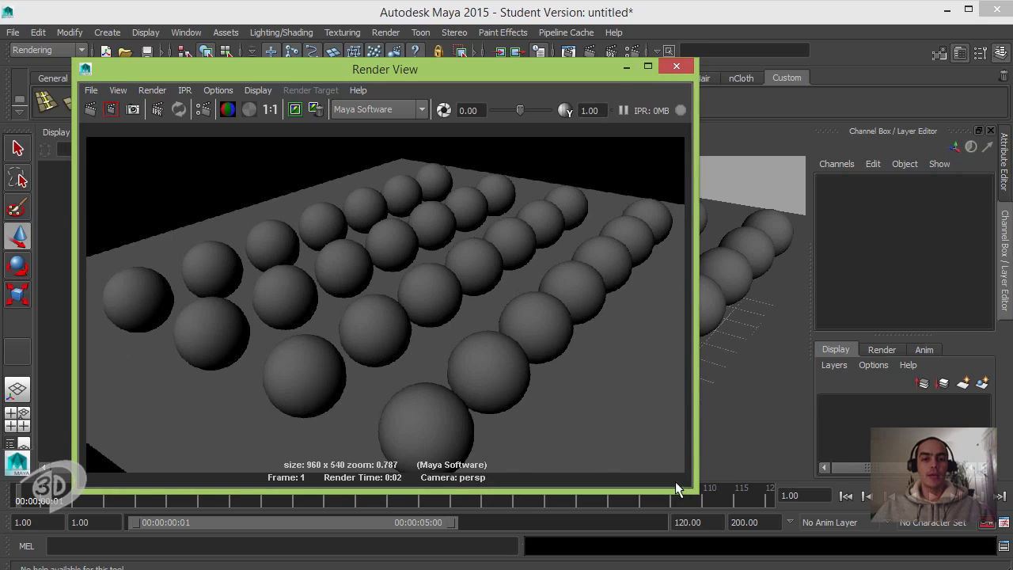
{"action": "middle_click_drag", "start_coordinate": [362, 275], "coordinate": [387, 265], "text": "alt"}
{"action": "right_click_drag", "start_coordinate": [387, 264], "coordinate": [360, 274], "text": "alt"}
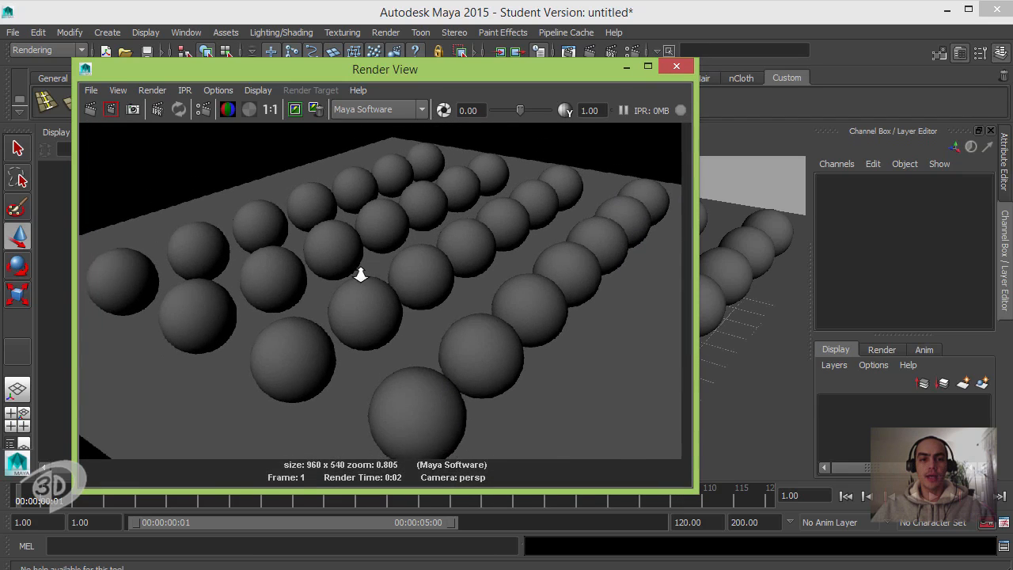
{"action": "middle_click_drag", "start_coordinate": [368, 273], "coordinate": [400, 292], "text": "alt"}
{"action": "right_click_drag", "start_coordinate": [401, 292], "coordinate": [332, 276], "text": "alt"}
{"action": "middle_click_drag", "start_coordinate": [367, 281], "coordinate": [339, 275], "text": "alt"}
{"action": "right_click_drag", "start_coordinate": [339, 275], "coordinate": [341, 276], "text": "alt"}
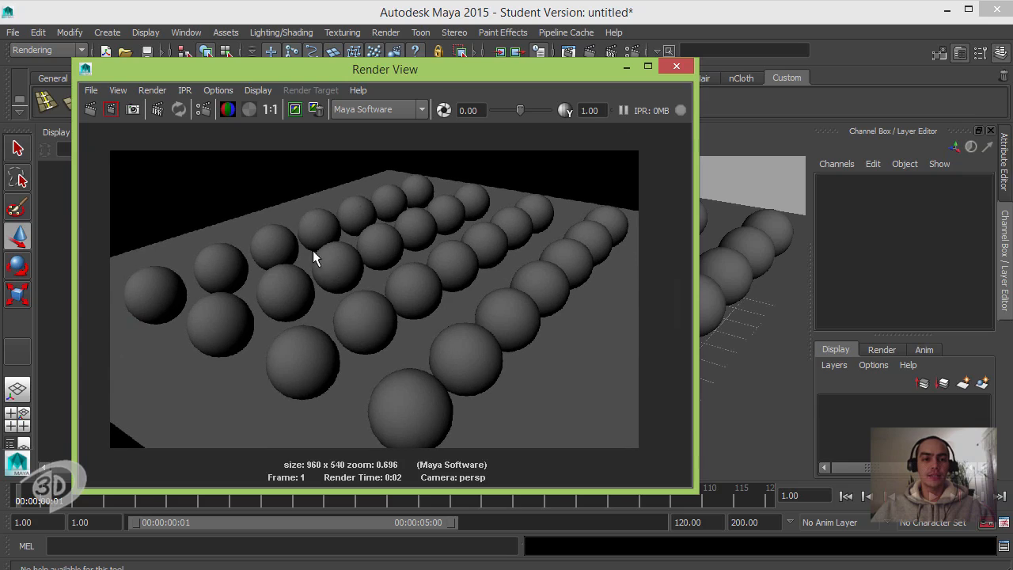
{"action": "left_click", "coordinate": [270, 110]}
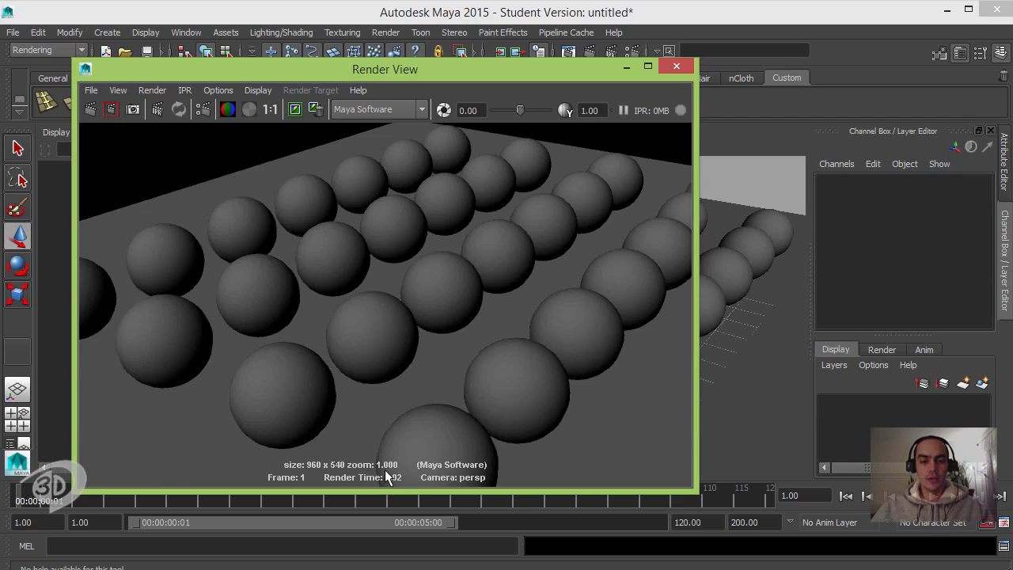
Inspect the rendered image at different zoom levels and pan positions, and look through the available renderers, keeping Maya Software.
{"action": "scroll", "coordinate": [432, 406], "scroll_direction": "down", "scroll_amount": 5}
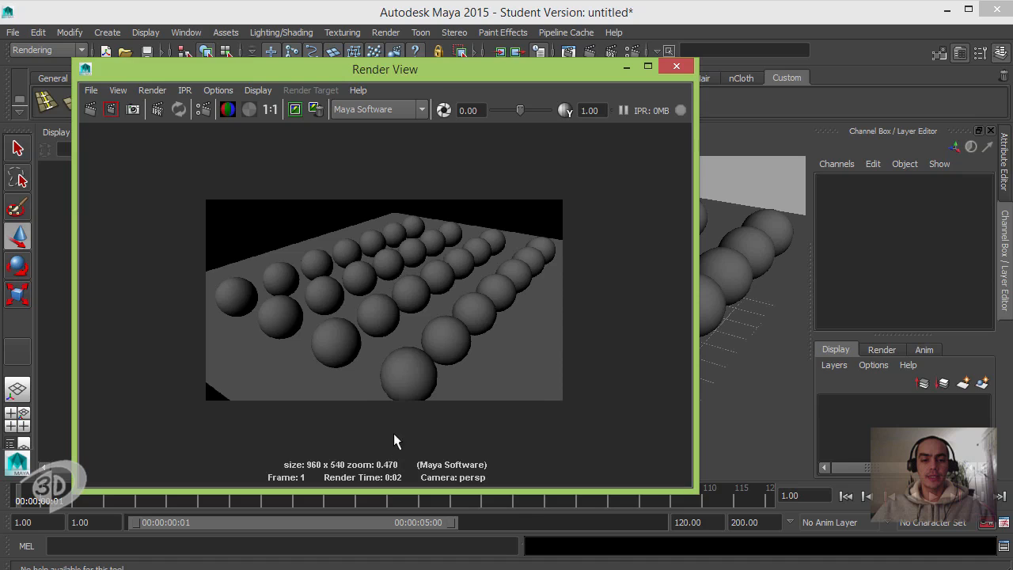
{"action": "middle_click_drag", "start_coordinate": [419, 308], "coordinate": [434, 247], "text": "alt"}
{"action": "right_click_drag", "start_coordinate": [433, 247], "coordinate": [501, 280], "text": "alt"}
{"action": "middle_click_drag", "start_coordinate": [502, 280], "coordinate": [480, 361], "text": "alt"}
{"action": "right_click_drag", "start_coordinate": [480, 361], "coordinate": [495, 369], "text": "alt"}
{"action": "middle_click_drag", "start_coordinate": [495, 368], "coordinate": [509, 344], "text": "alt"}
{"action": "right_click_drag", "start_coordinate": [510, 343], "coordinate": [527, 326], "text": "alt"}
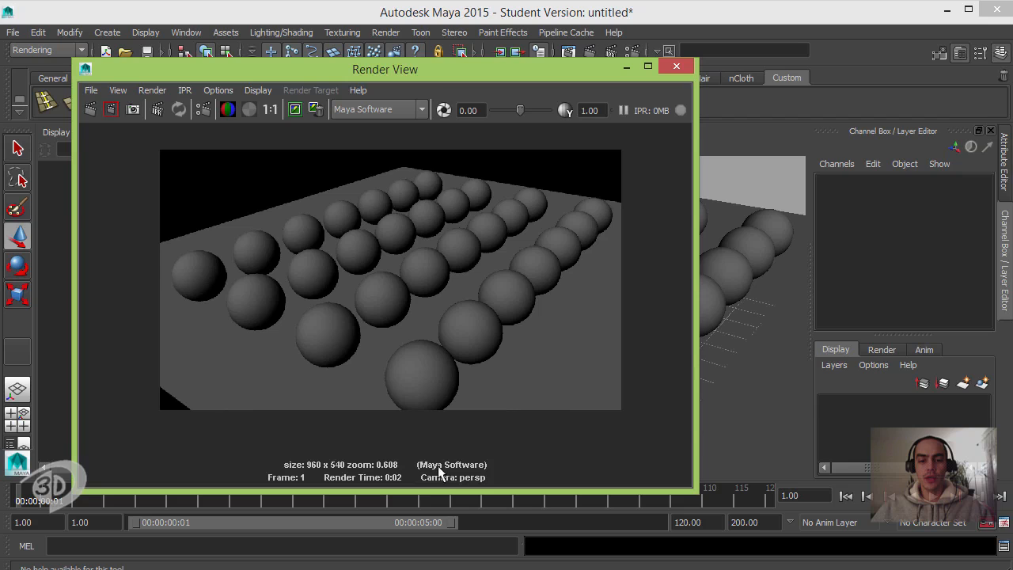
{"action": "left_click", "coordinate": [402, 104]}
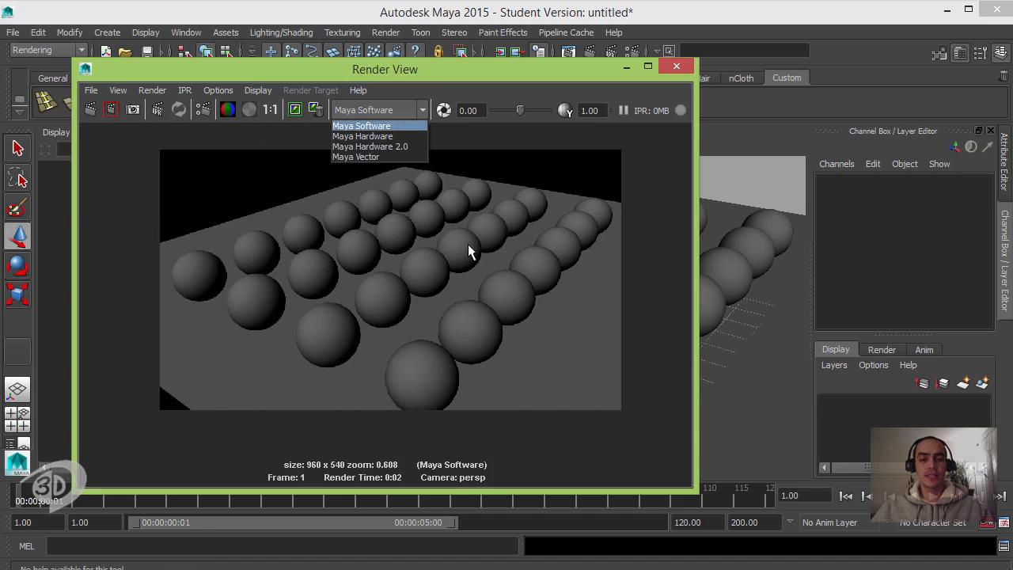
{"action": "left_click", "coordinate": [522, 250]}
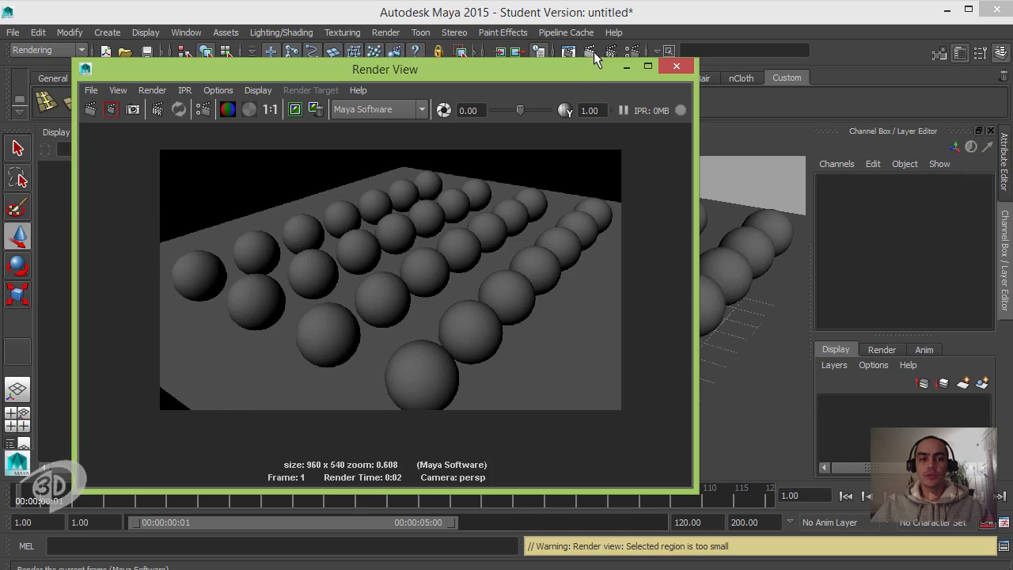
Close and reopen the render window, orbit the scene to a higher view of the spheres, and render the current frame again.
{"action": "left_click_drag", "start_coordinate": [580, 72], "coordinate": [579, 93]}
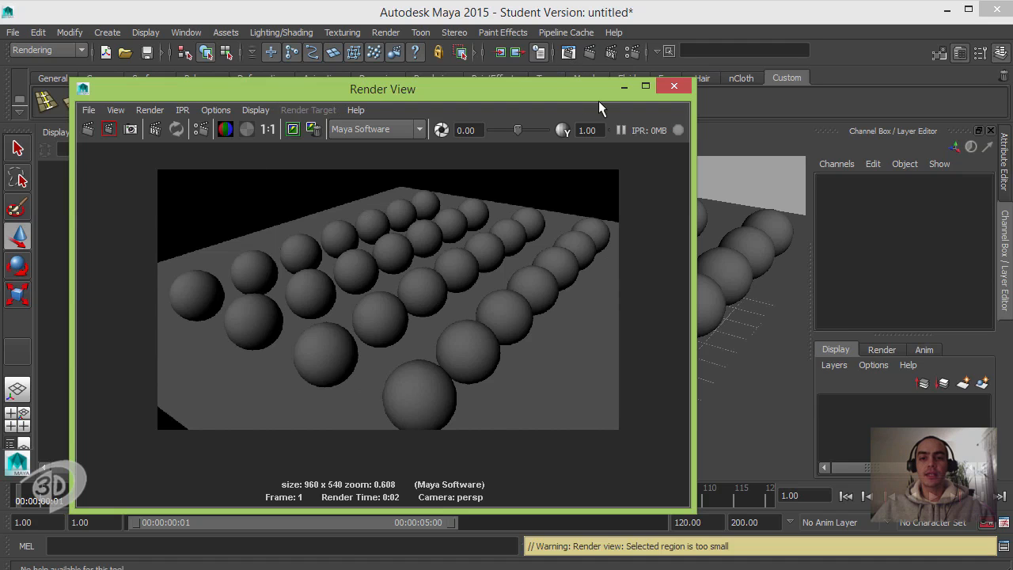
{"action": "left_click", "coordinate": [674, 86]}
{"action": "left_click", "coordinate": [567, 52]}
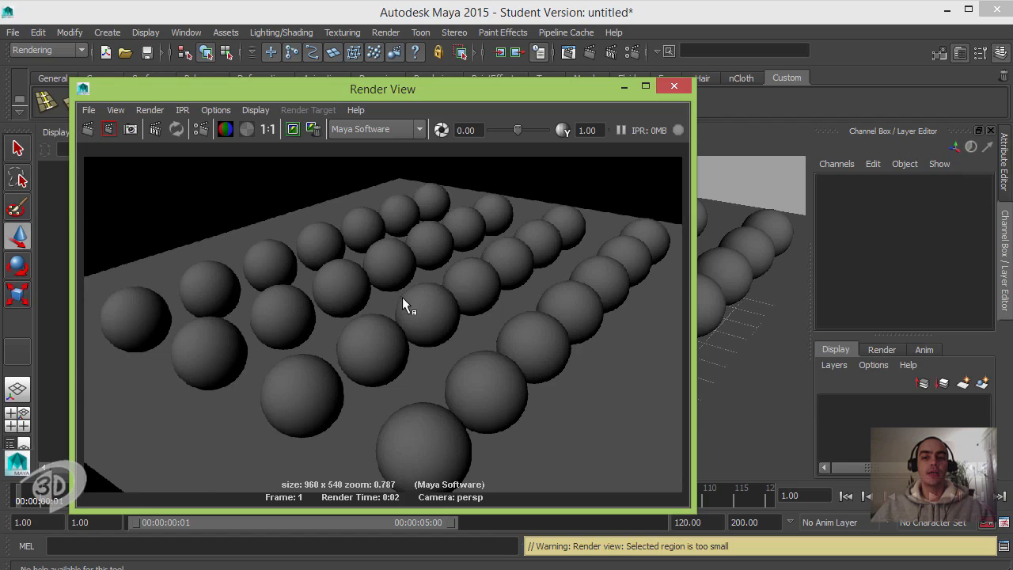
{"action": "left_click_drag", "start_coordinate": [768, 242], "coordinate": [772, 289], "text": "alt"}
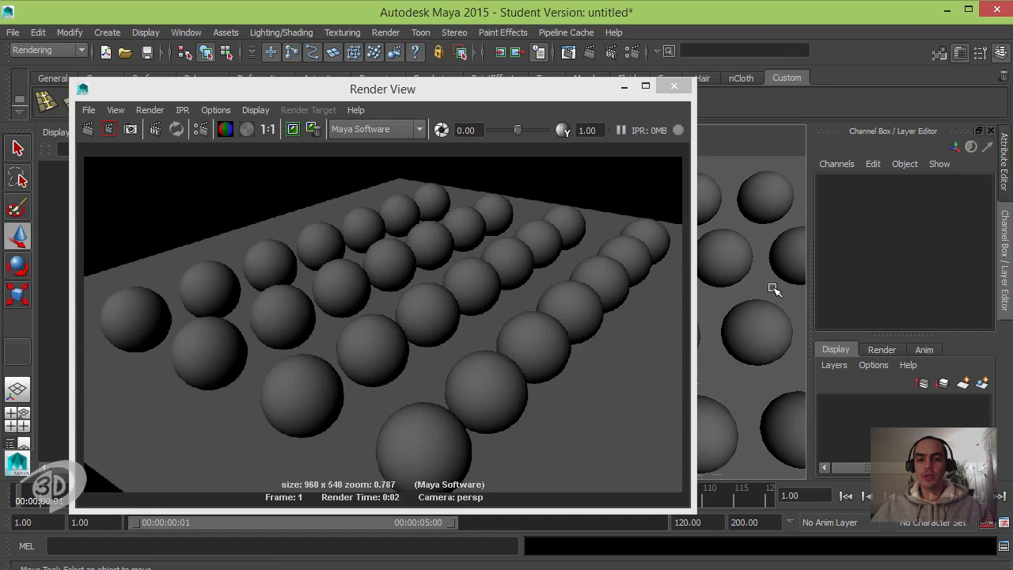
{"action": "left_click", "coordinate": [88, 129]}
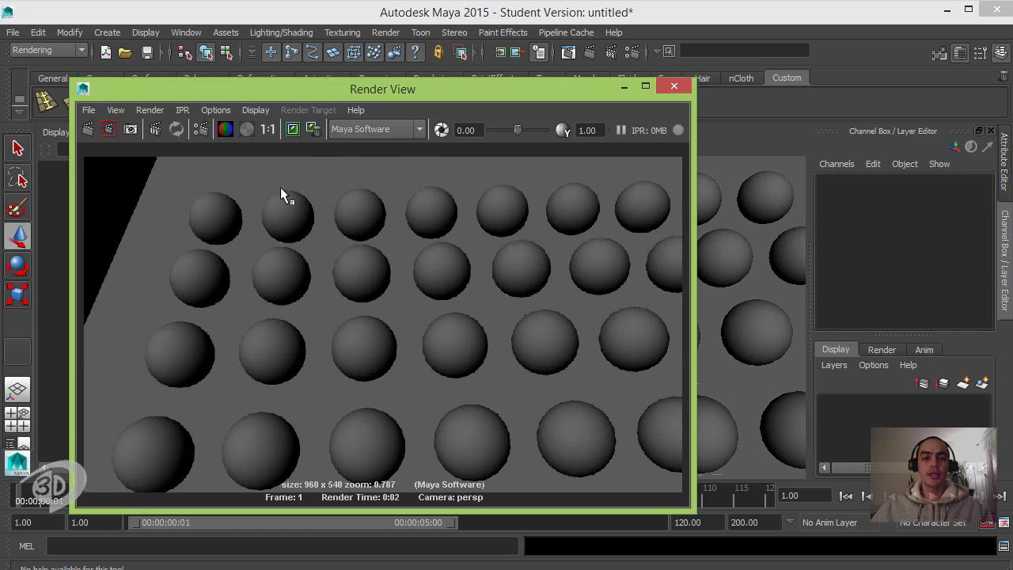
Zoom the scene camera out from the spheres, mark a region over the upper-right part of the rendered image and render only that region.
{"action": "left_click_drag", "start_coordinate": [479, 88], "coordinate": [456, 92]}
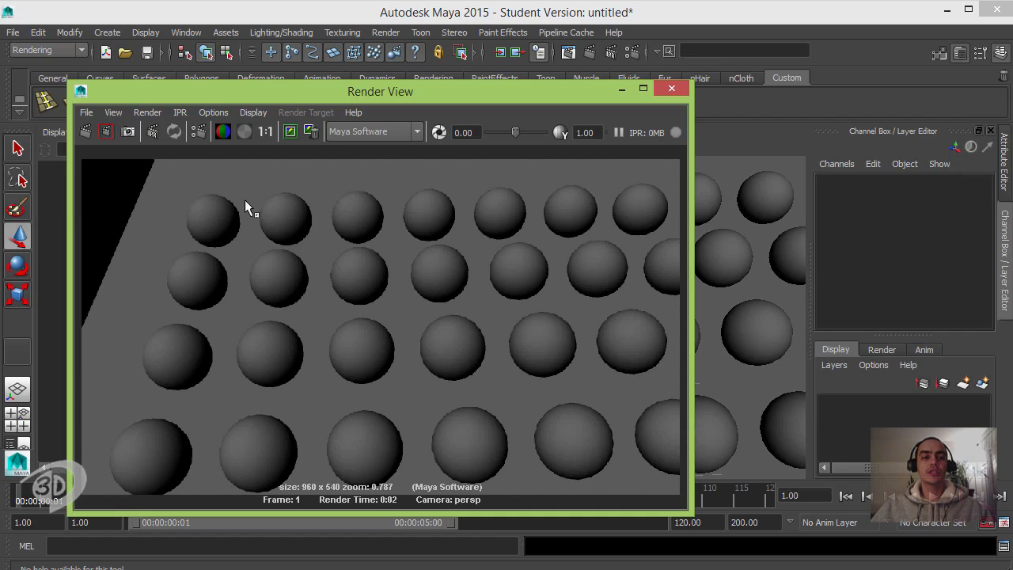
{"action": "left_click", "coordinate": [107, 133]}
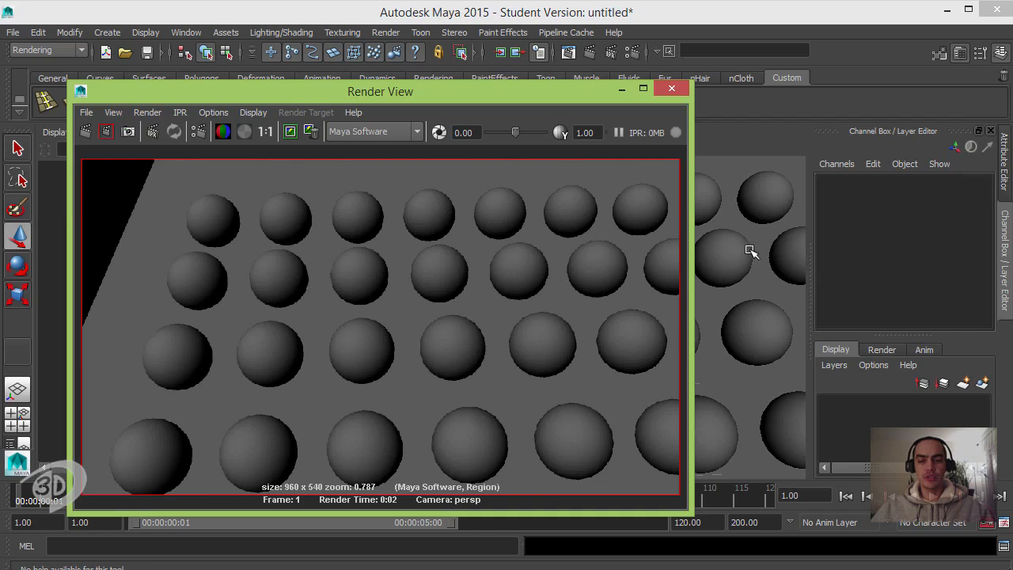
{"action": "left_click", "coordinate": [749, 219]}
{"action": "right_click_drag", "start_coordinate": [748, 220], "coordinate": [546, 228], "text": "alt"}
{"action": "middle_click_drag", "start_coordinate": [748, 257], "coordinate": [833, 210], "text": "alt"}
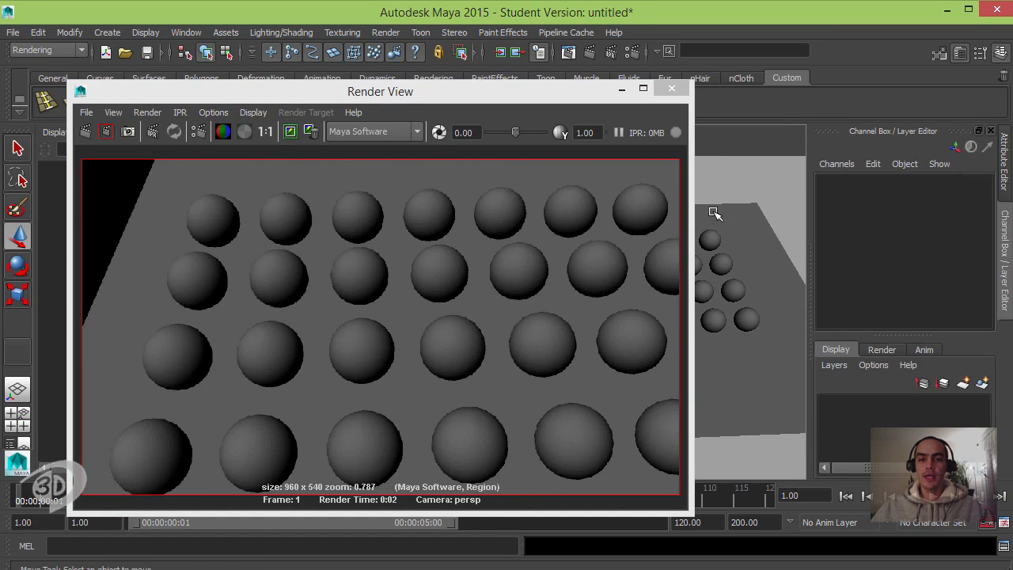
{"action": "left_click_drag", "start_coordinate": [464, 158], "coordinate": [678, 358]}
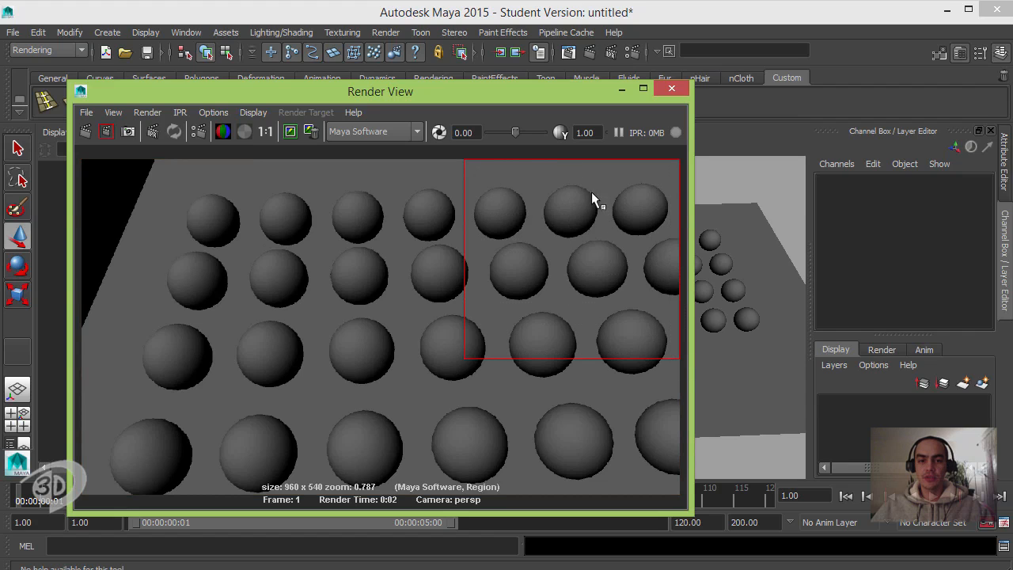
{"action": "left_click", "coordinate": [106, 132]}
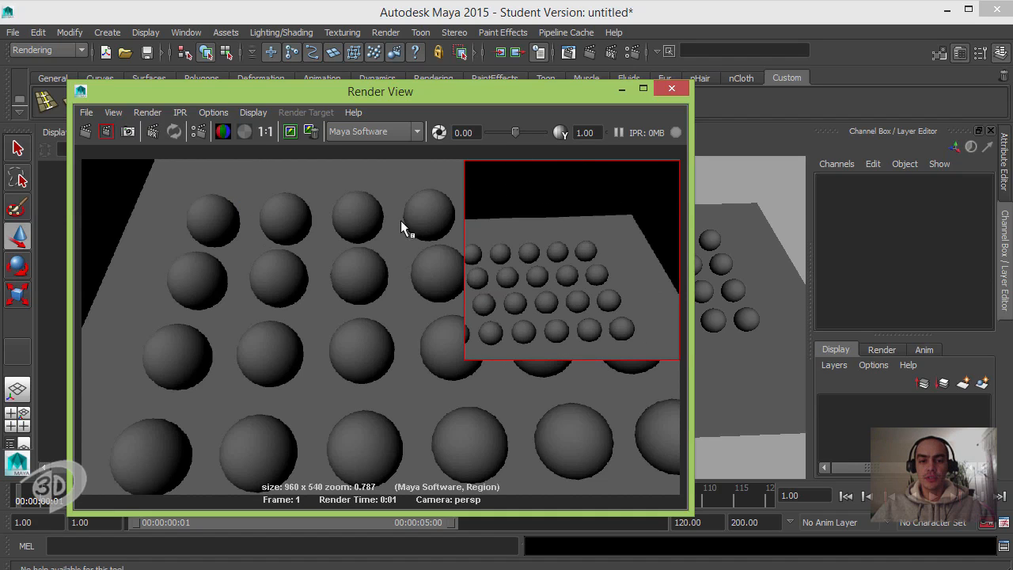
Render two more regions of the image: a narrow one beside the previous region and a wide one across the upper middle.
{"action": "left_click_drag", "start_coordinate": [470, 255], "coordinate": [487, 376]}
{"action": "left_click", "coordinate": [106, 131]}
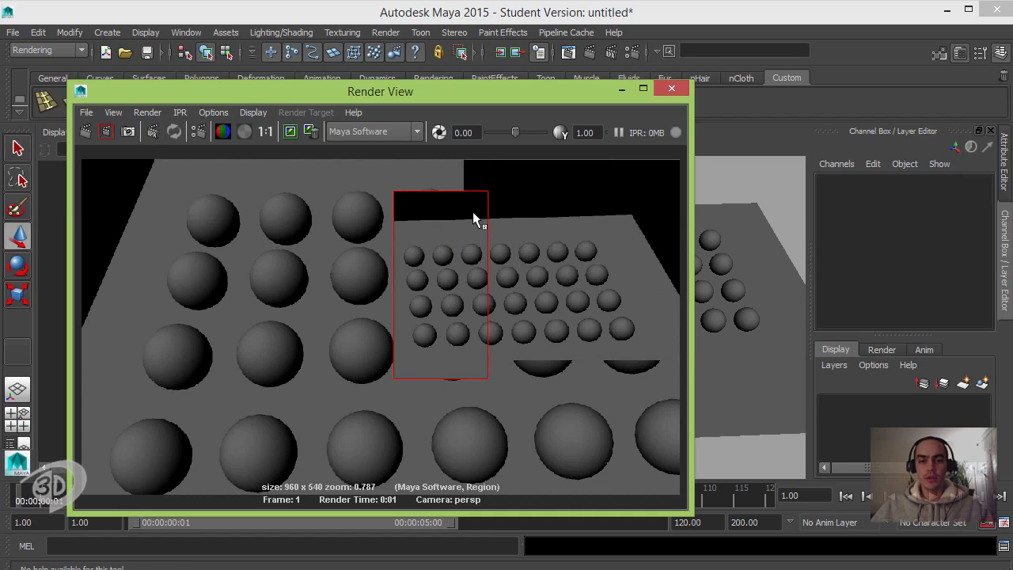
{"action": "left_click_drag", "start_coordinate": [245, 190], "coordinate": [570, 370]}
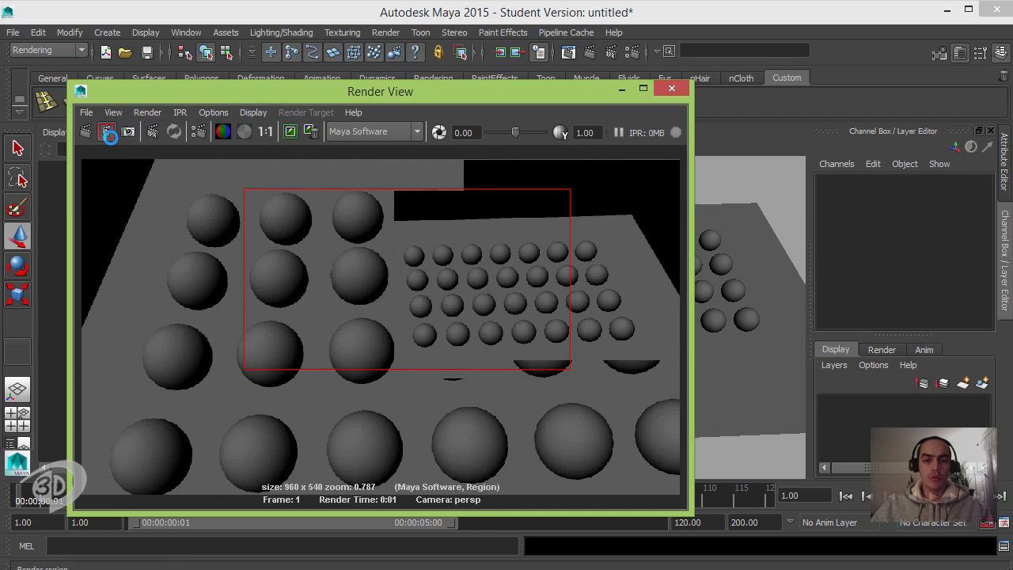
{"action": "left_click", "coordinate": [106, 131]}
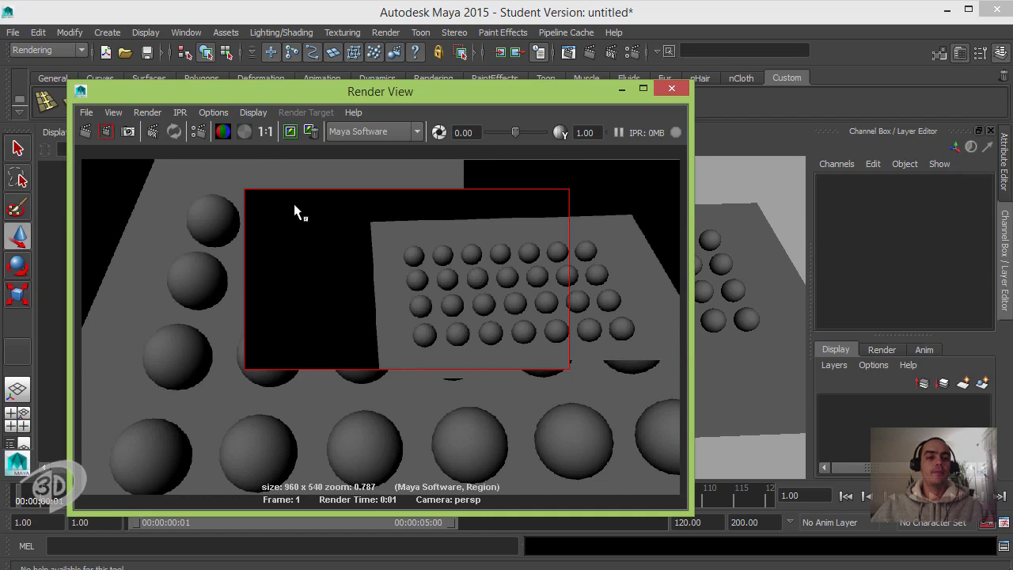
Take a wireframe snapshot of the scene in the render window, orbit the camera, and render the full current frame.
{"action": "left_click", "coordinate": [127, 131]}
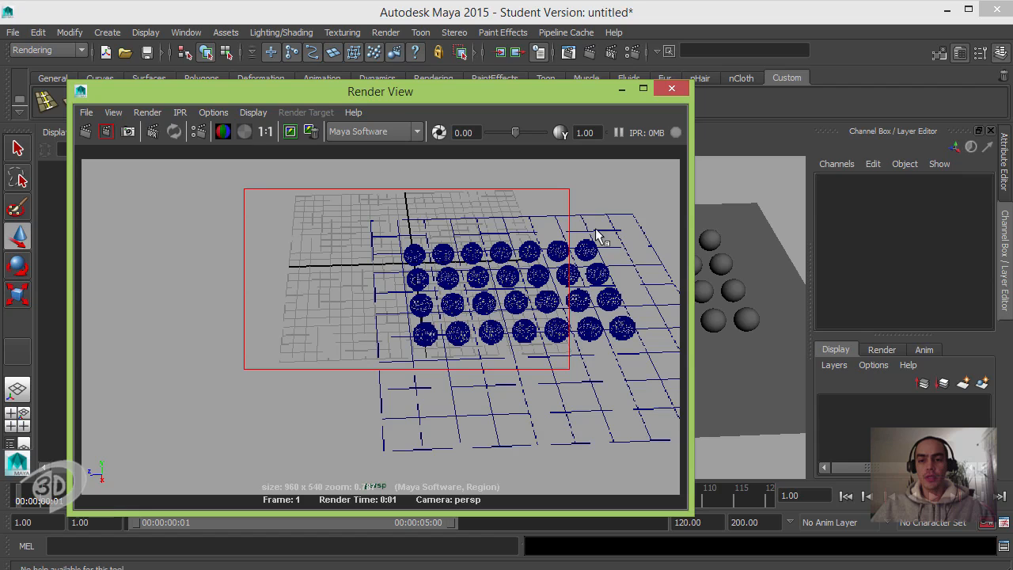
{"action": "left_click_drag", "start_coordinate": [738, 265], "coordinate": [641, 239], "text": "alt"}
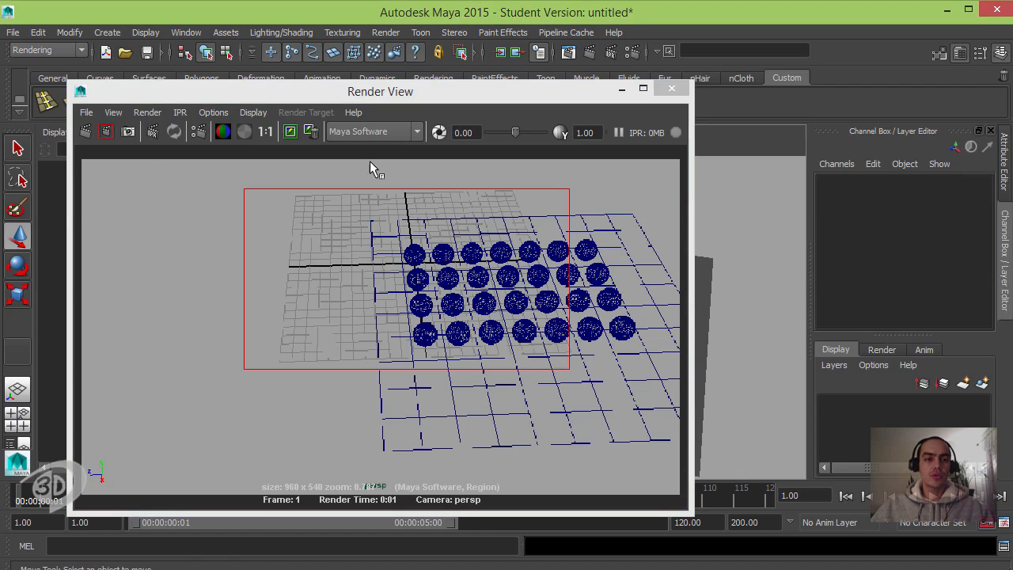
{"action": "left_click", "coordinate": [87, 133]}
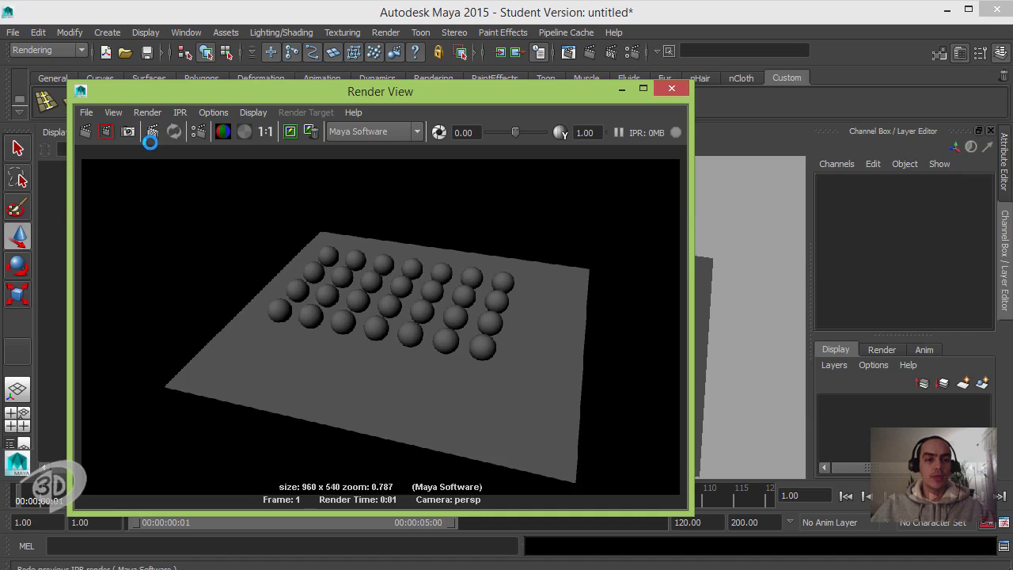
Start an IPR render, select a tuning region around the left half of the spheres, and orbit the scene with the render window moved aside.
{"action": "left_click", "coordinate": [151, 135]}
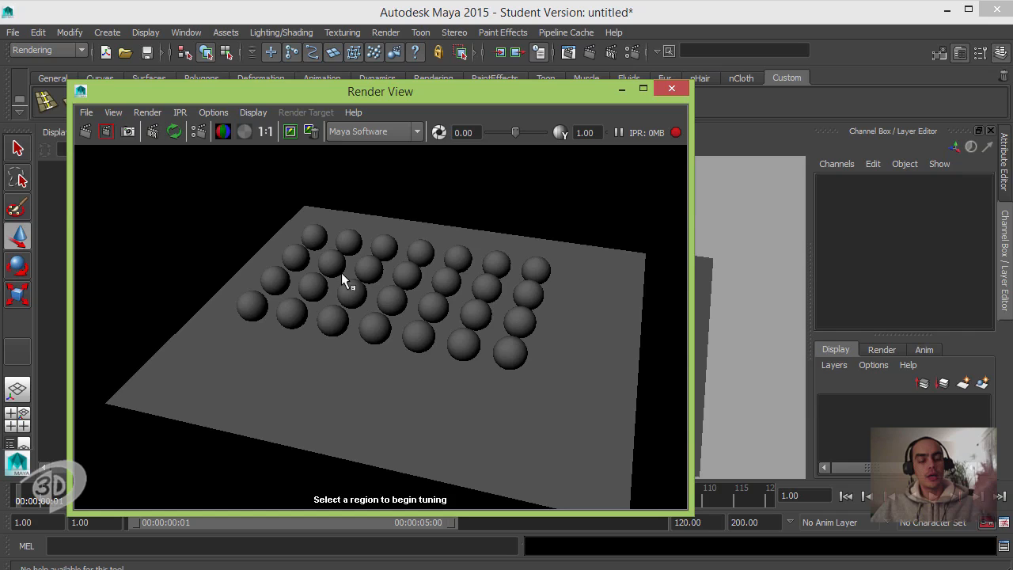
{"action": "left_click_drag", "start_coordinate": [224, 203], "coordinate": [394, 366]}
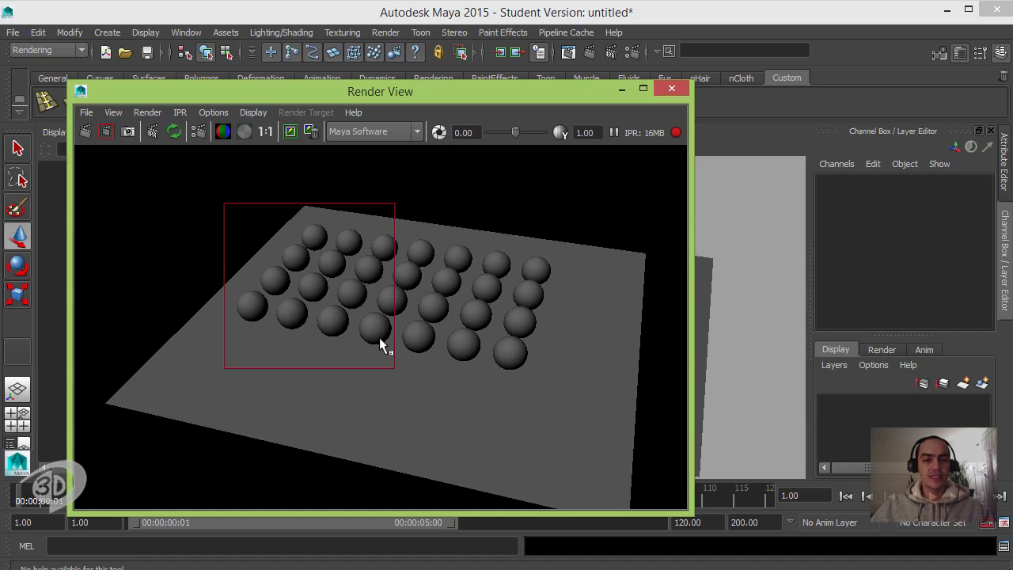
{"action": "left_click", "coordinate": [802, 272]}
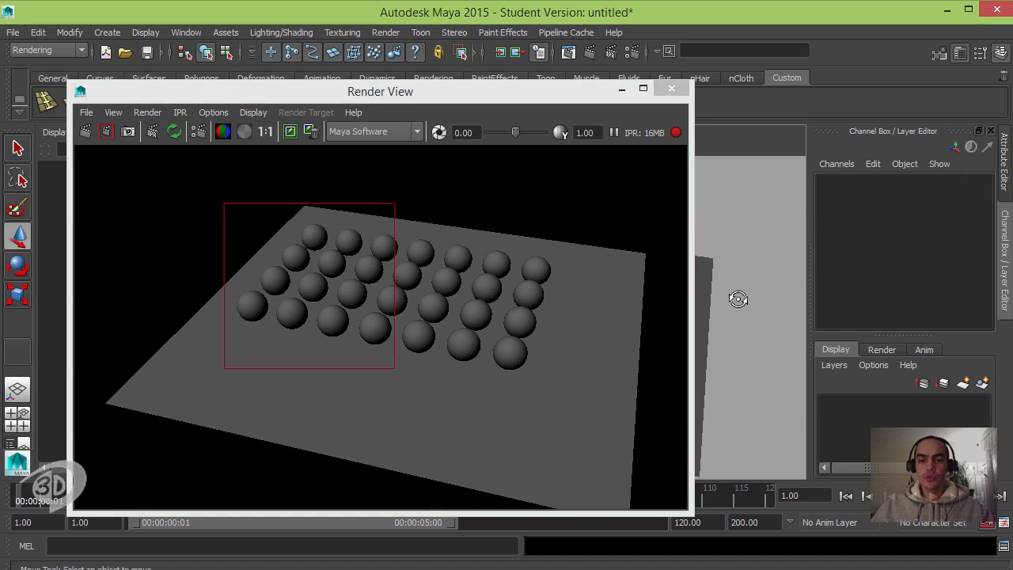
{"action": "left_click_drag", "start_coordinate": [742, 273], "coordinate": [740, 229], "text": "alt"}
{"action": "left_click_drag", "start_coordinate": [595, 100], "coordinate": [515, 233]}
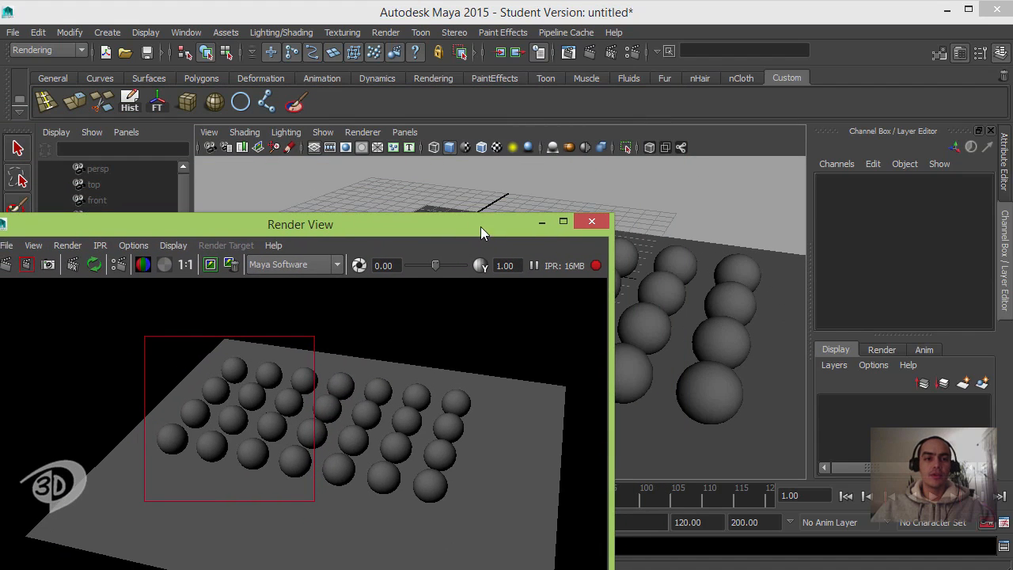
Open the Hypershade beside the render window, create a Blinn material and display its attributes.
{"action": "left_click", "coordinate": [186, 33]}
{"action": "mouse_move", "coordinate": [203, 69]}
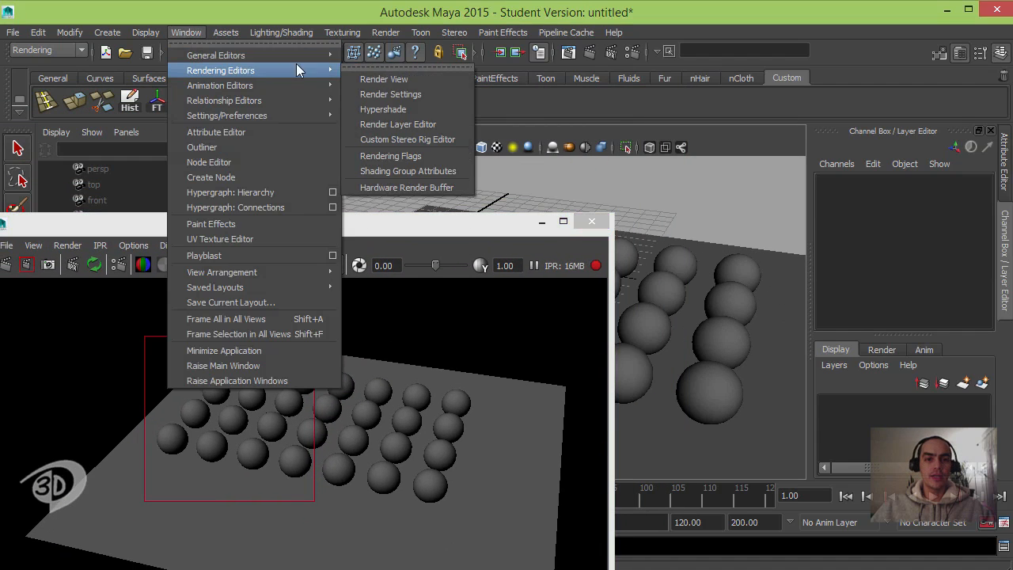
{"action": "left_click", "coordinate": [411, 109]}
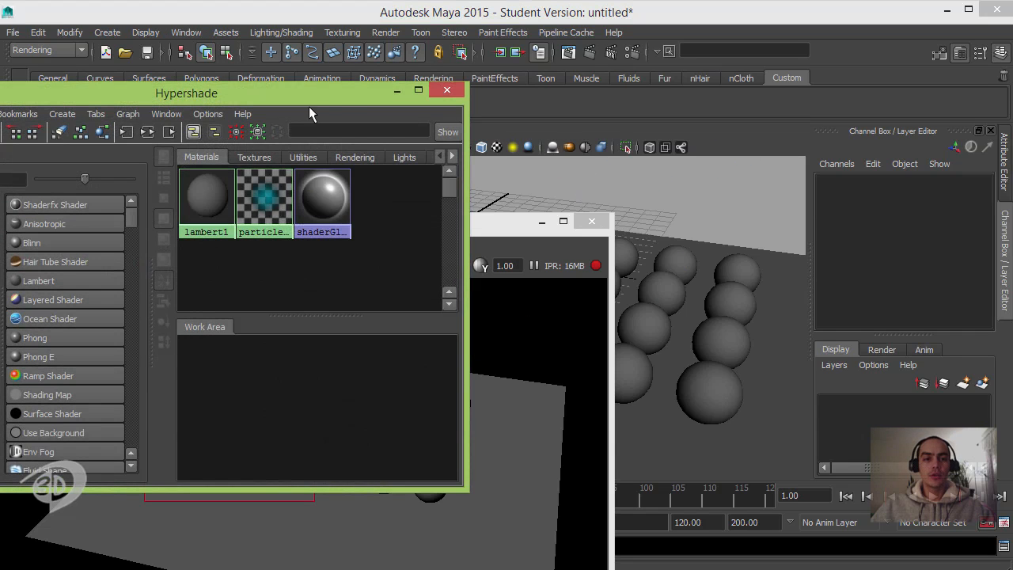
{"action": "left_click_drag", "start_coordinate": [308, 101], "coordinate": [538, 96]}
{"action": "left_click_drag", "start_coordinate": [686, 99], "coordinate": [908, 131]}
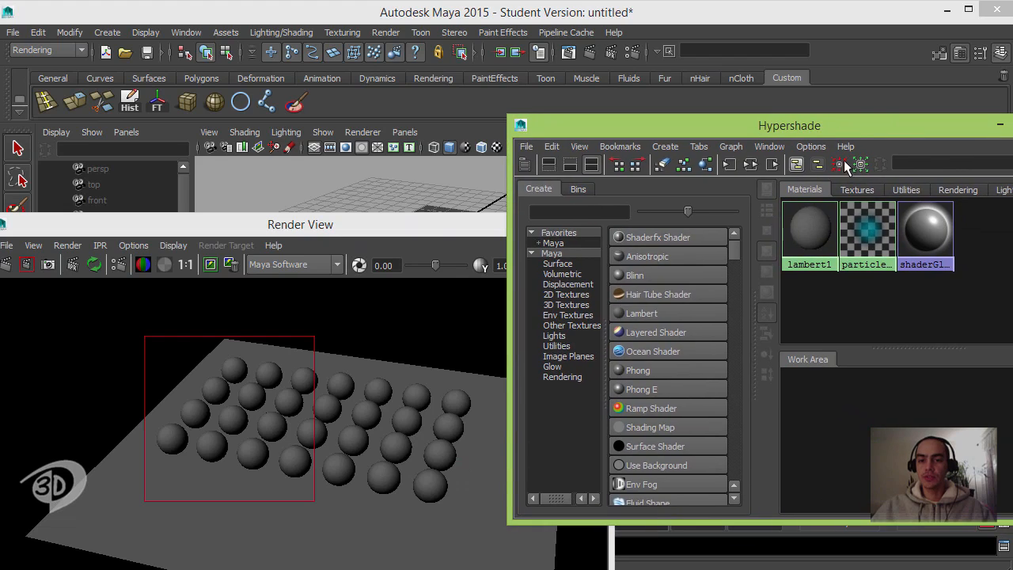
{"action": "left_click", "coordinate": [642, 275]}
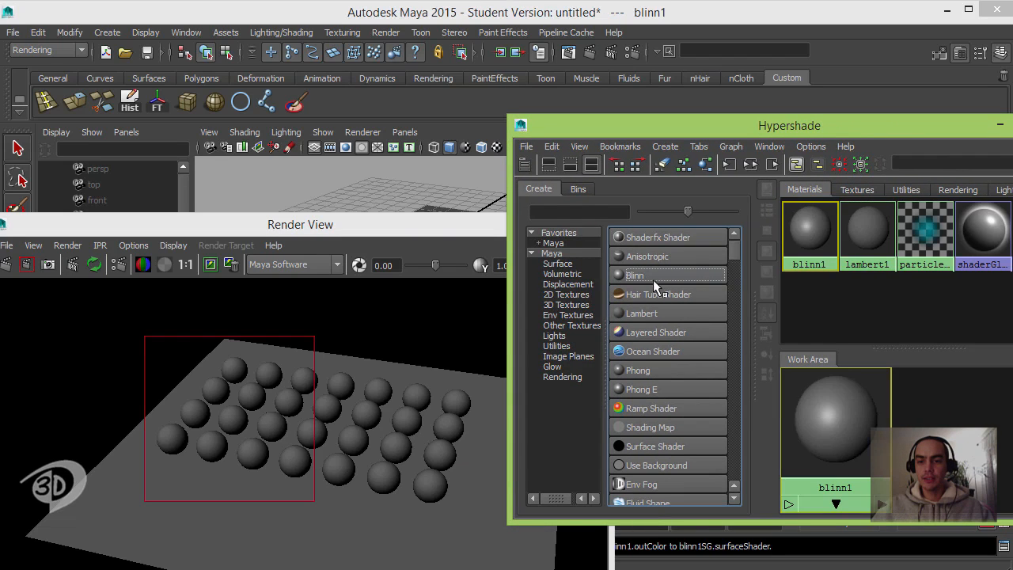
{"action": "left_click", "coordinate": [838, 413]}
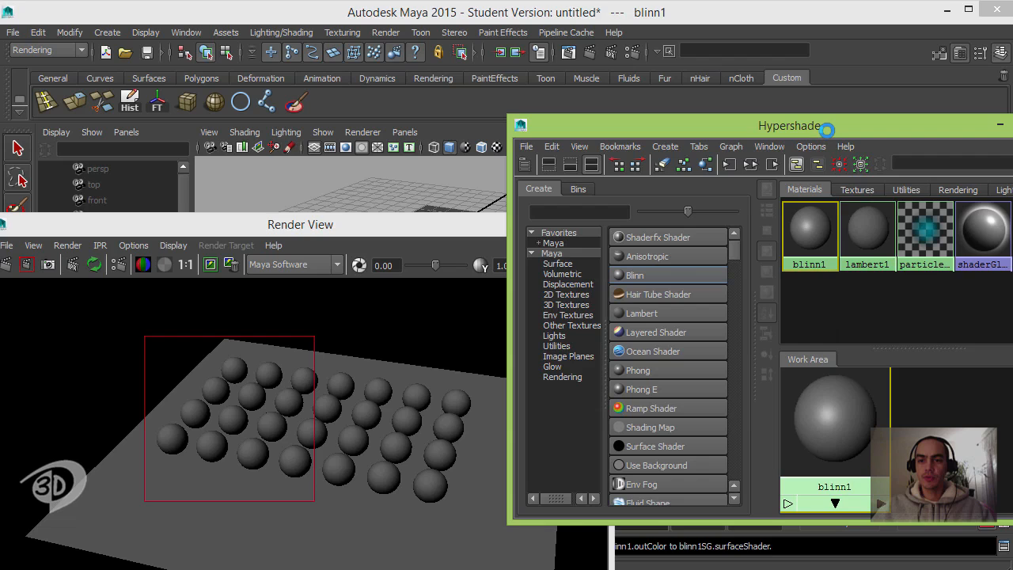
{"action": "left_click_drag", "start_coordinate": [829, 128], "coordinate": [360, 84]}
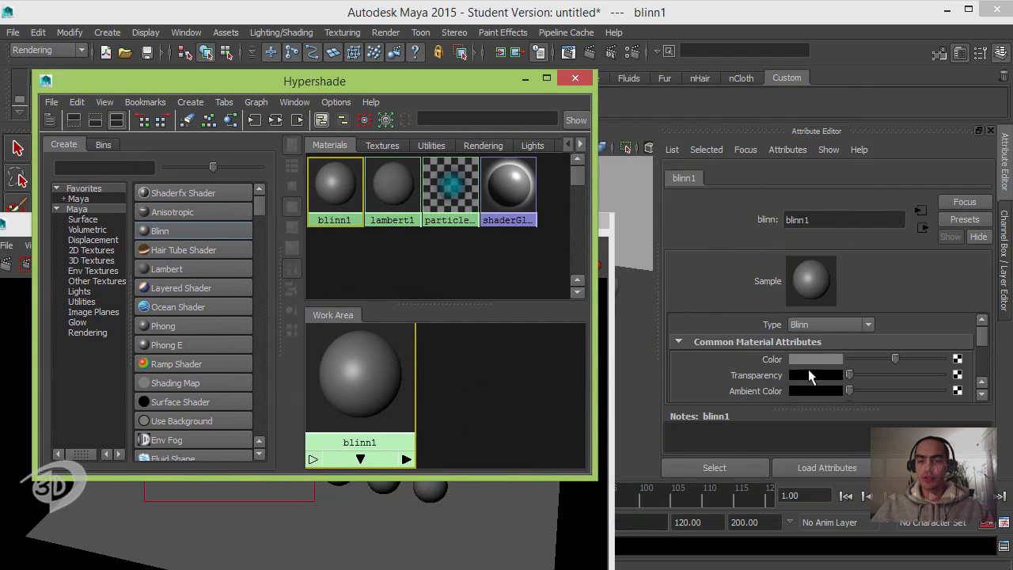
Set the Blinn material's color to a bright yellow.
{"action": "left_click", "coordinate": [813, 357]}
{"action": "left_click", "coordinate": [813, 360]}
{"action": "left_click_drag", "start_coordinate": [799, 387], "coordinate": [744, 393]}
{"action": "left_click", "coordinate": [835, 405]}
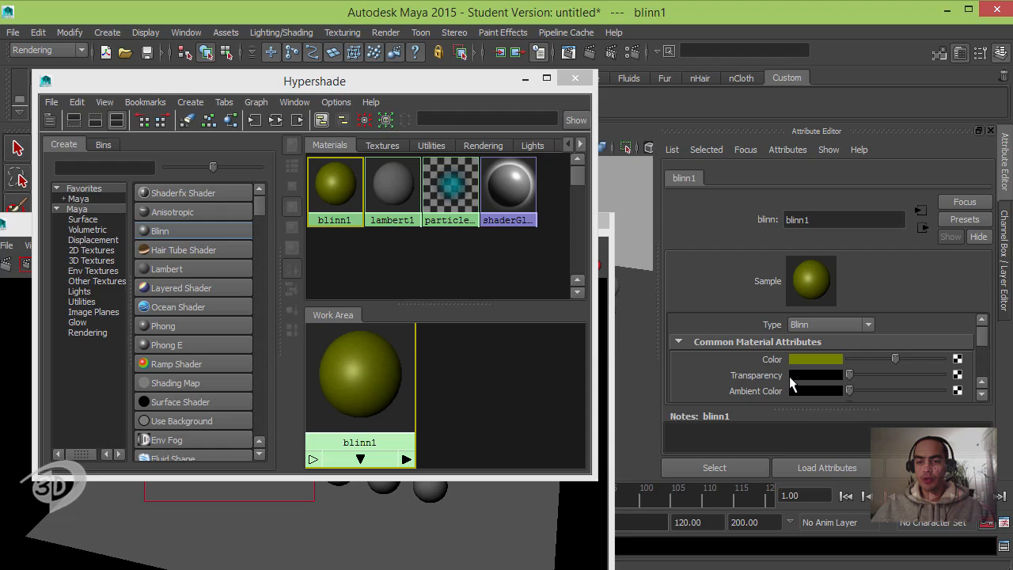
{"action": "left_click", "coordinate": [815, 360]}
{"action": "left_click", "coordinate": [838, 425]}
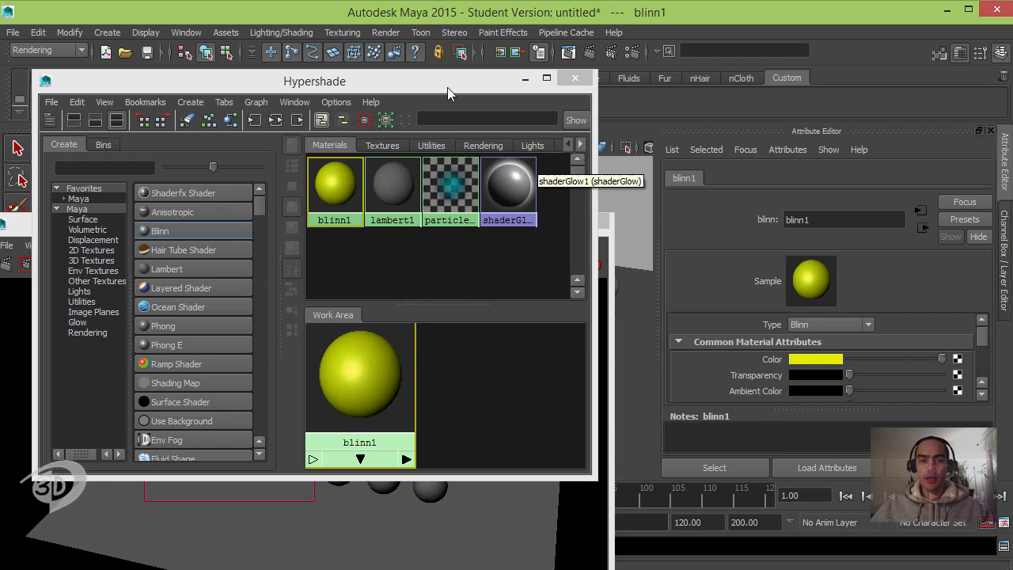
Arrange the windows so the scene is visible, select a sphere in the second row and assign the yellow Blinn to it in the IPR region.
{"action": "left_click_drag", "start_coordinate": [436, 89], "coordinate": [867, 281]}
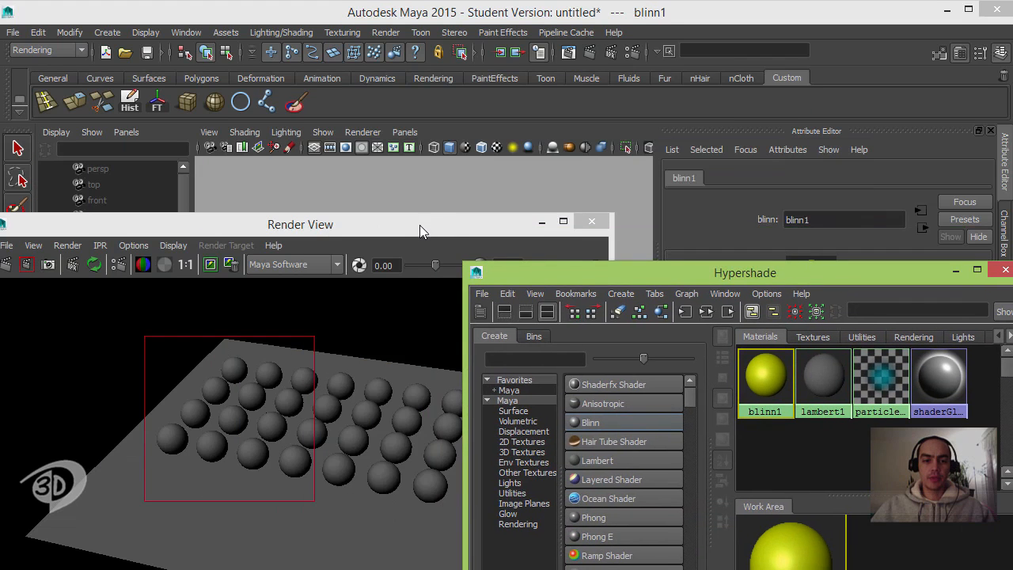
{"action": "left_click_drag", "start_coordinate": [419, 225], "coordinate": [270, 243]}
{"action": "left_click", "coordinate": [532, 228]}
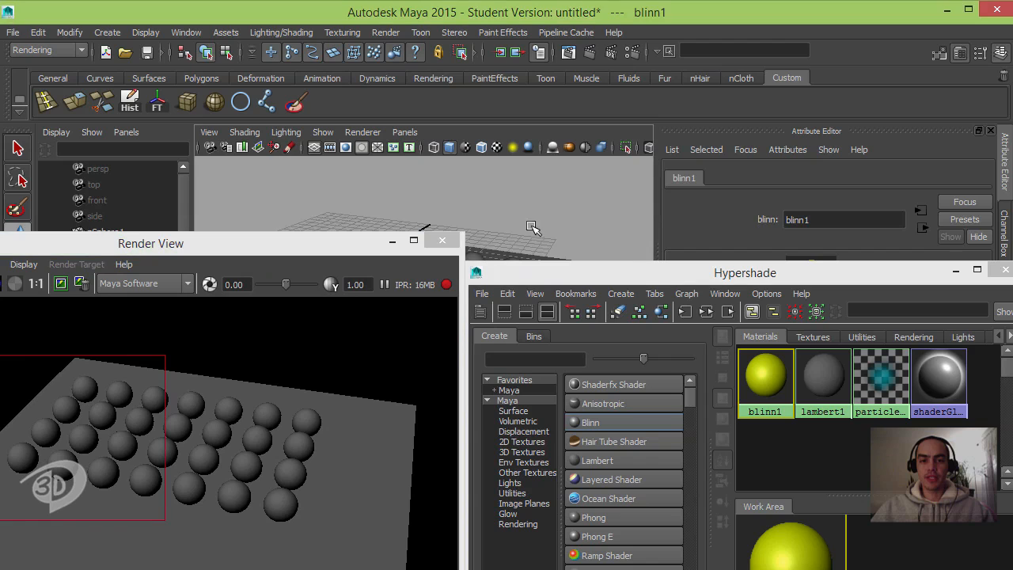
{"action": "scroll", "coordinate": [533, 228], "scroll_direction": "up", "scroll_amount": 10}
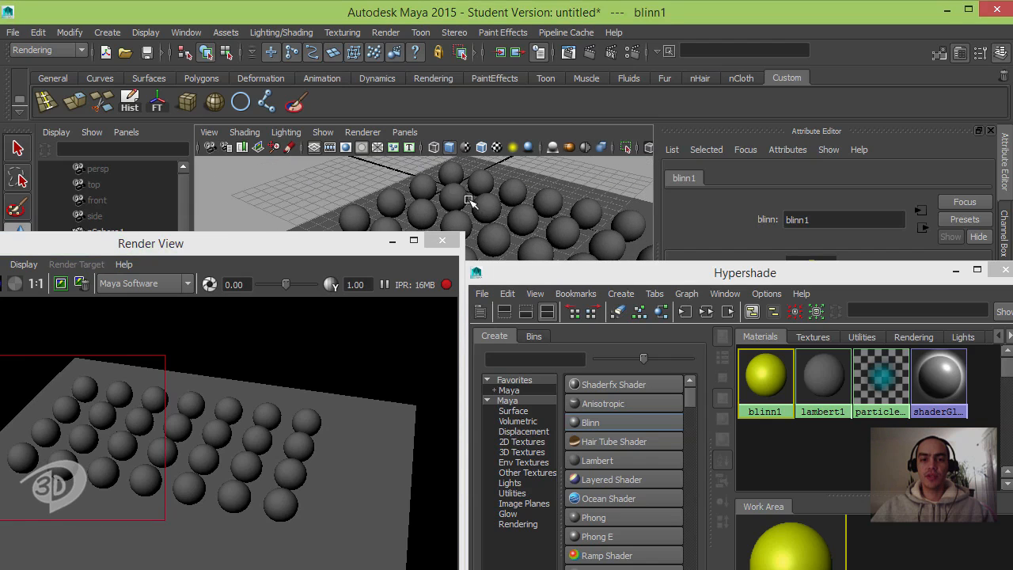
{"action": "left_click", "coordinate": [467, 198]}
{"action": "left_click_drag", "start_coordinate": [799, 275], "coordinate": [770, 217]}
{"action": "middle_click_drag", "start_coordinate": [755, 497], "coordinate": [63, 415]}
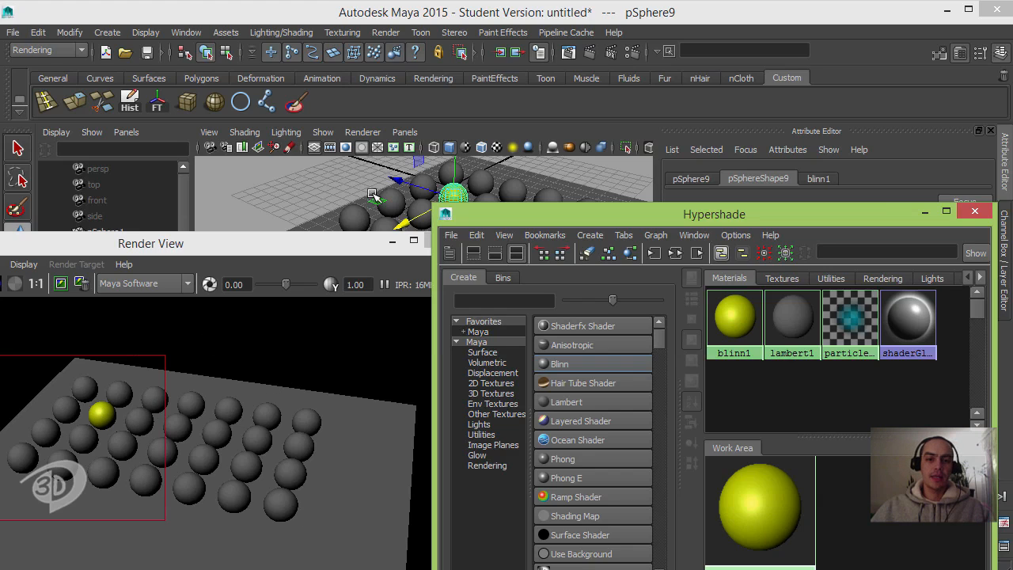
Assign the yellow Blinn to a sphere at the left end of the grid and move the Hypershade clear of the material's color attributes.
{"action": "left_click", "coordinate": [391, 203]}
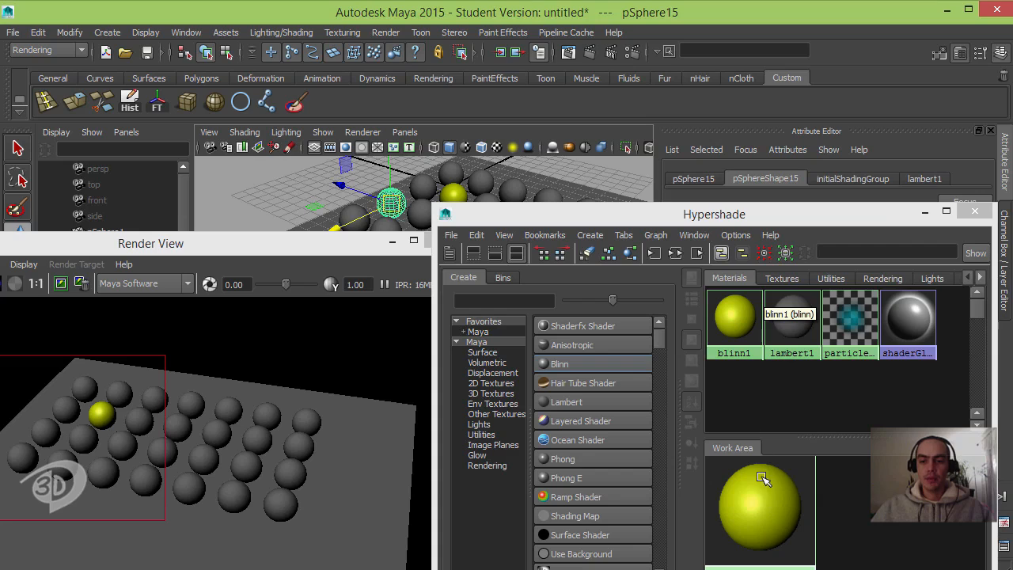
{"action": "right_click_drag", "start_coordinate": [761, 505], "coordinate": [762, 388]}
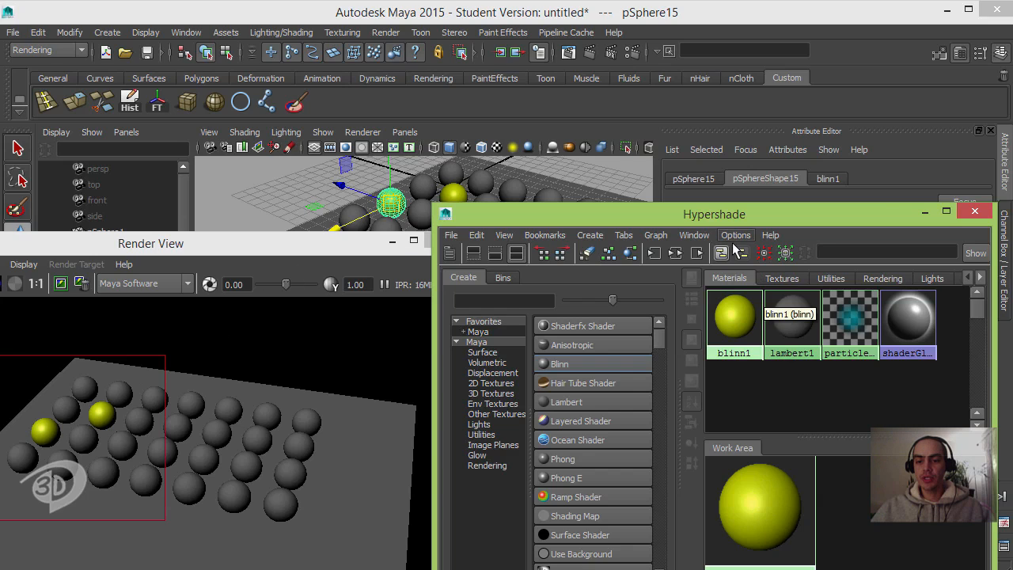
{"action": "left_click_drag", "start_coordinate": [584, 212], "coordinate": [305, 177]}
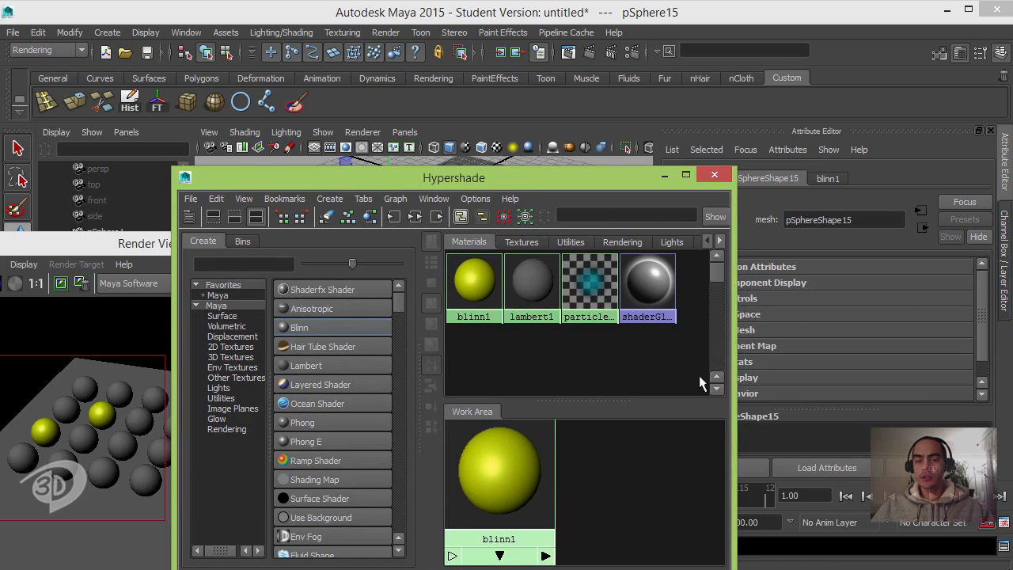
Recolor the Blinn material, trying green, blue-violet and magenta in the IPR region and finally setting it to orange.
{"action": "left_click", "coordinate": [478, 473]}
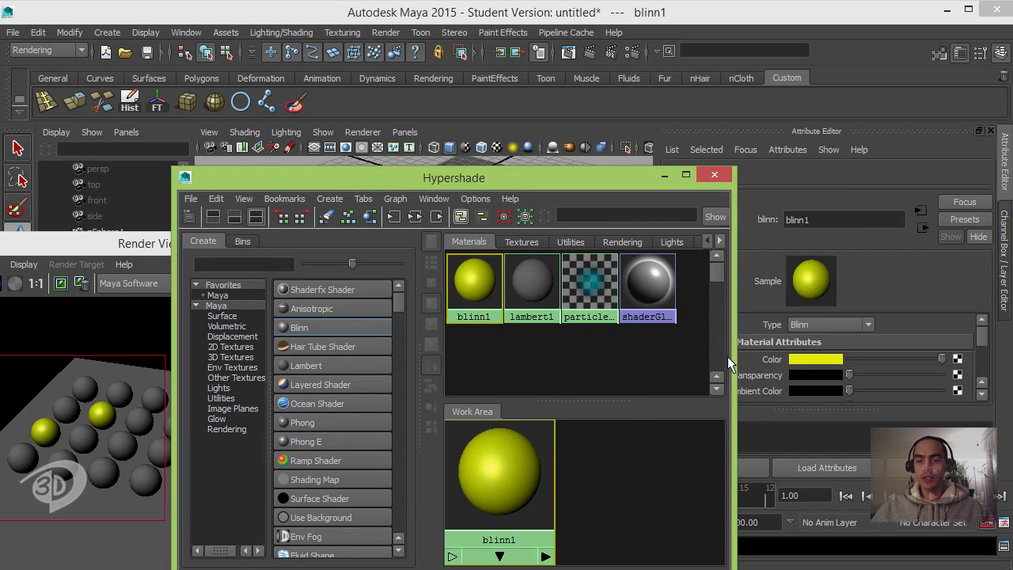
{"action": "left_click", "coordinate": [813, 358]}
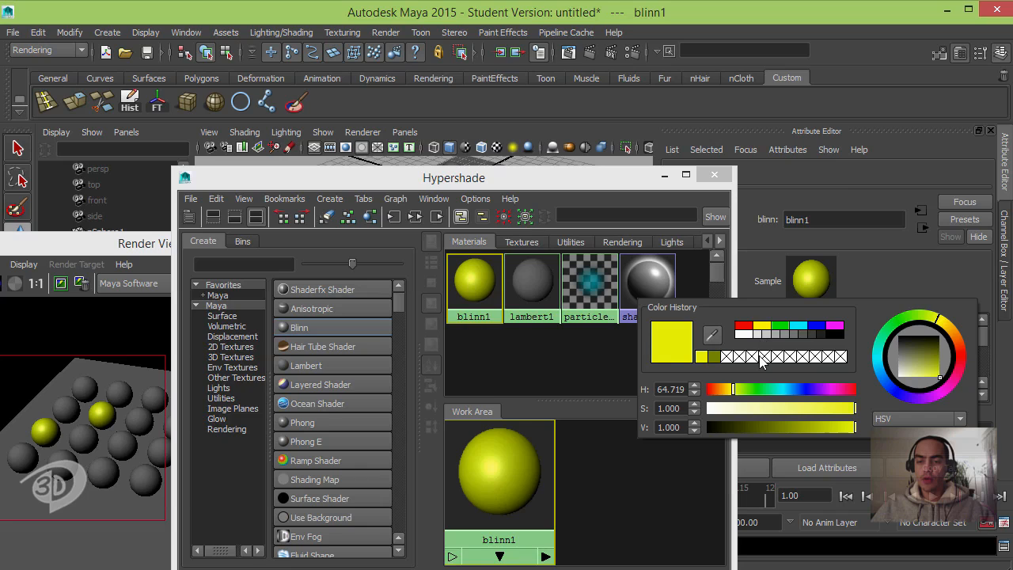
{"action": "left_click_drag", "start_coordinate": [732, 388], "coordinate": [729, 388]}
{"action": "left_click", "coordinate": [761, 387]}
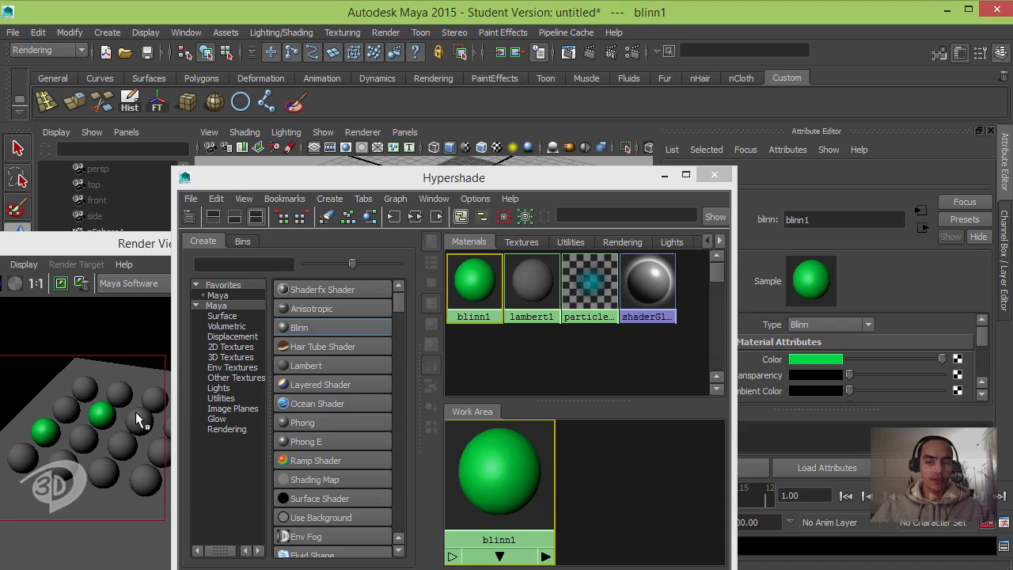
{"action": "left_click", "coordinate": [827, 360]}
{"action": "left_click", "coordinate": [835, 388]}
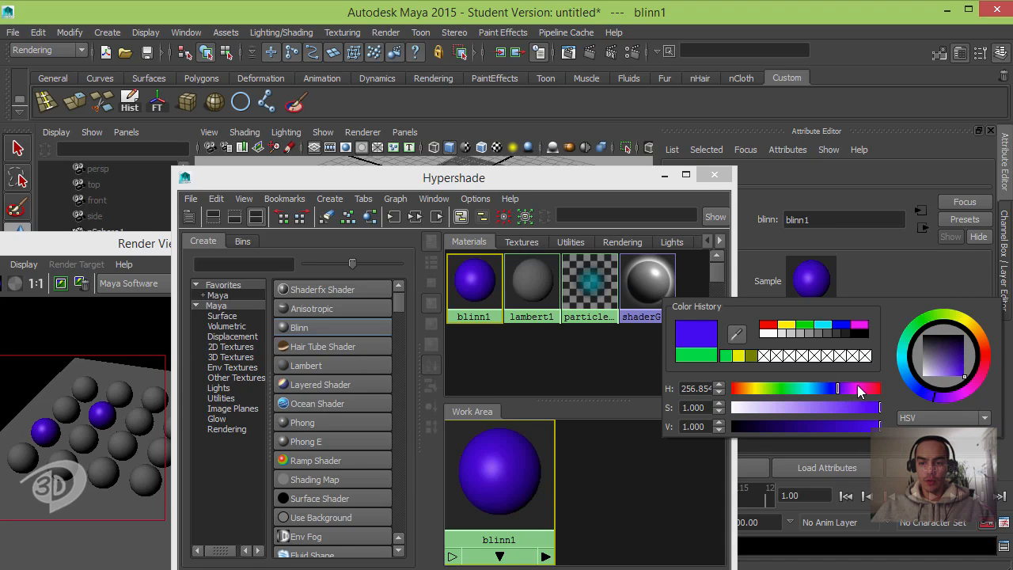
{"action": "left_click", "coordinate": [861, 388]}
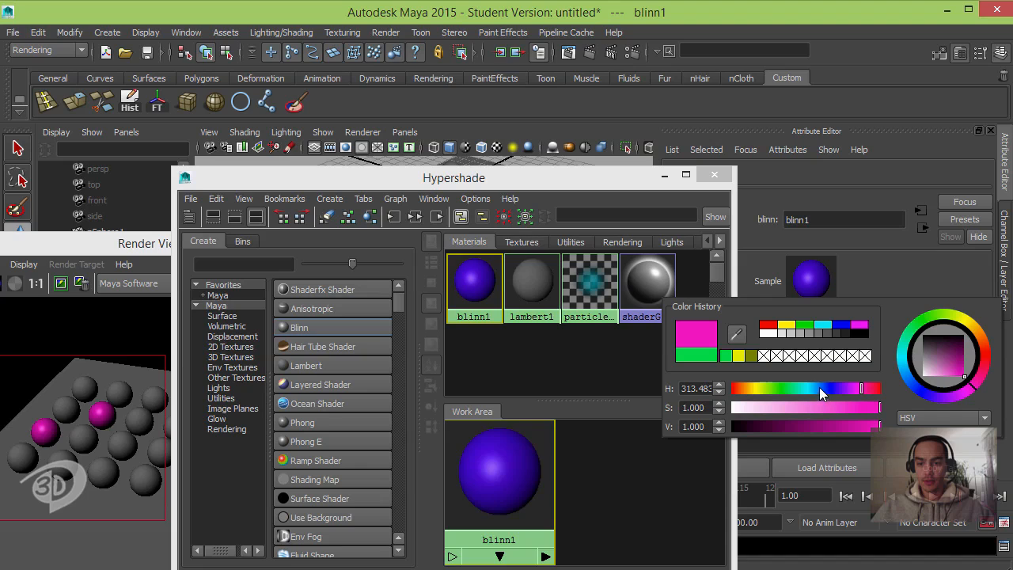
{"action": "left_click", "coordinate": [747, 386]}
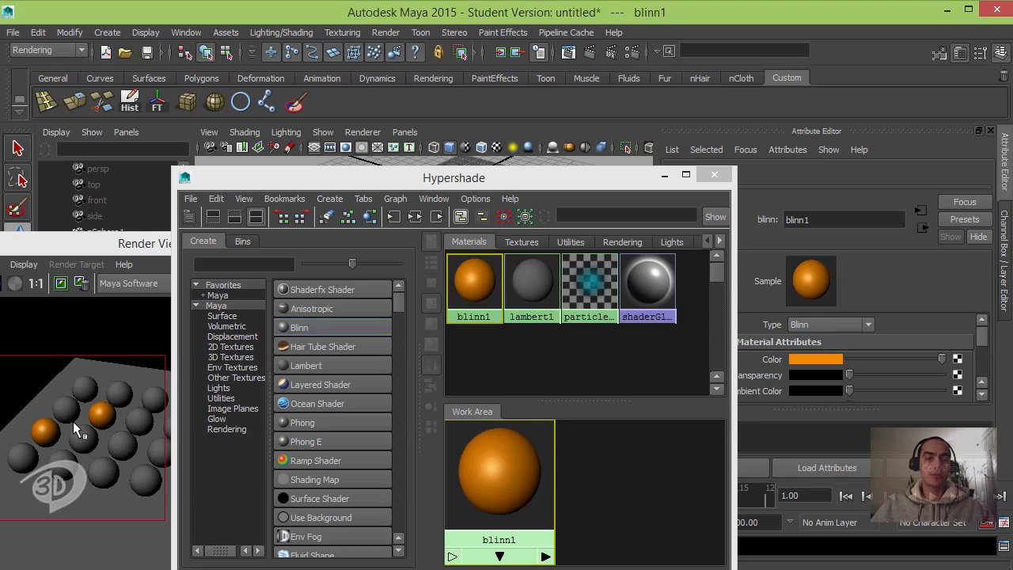
Close the Hypershade, refresh the IPR render using different tuning regions, and end the IPR session.
{"action": "left_click", "coordinate": [713, 174]}
{"action": "left_click_drag", "start_coordinate": [179, 238], "coordinate": [436, 124]}
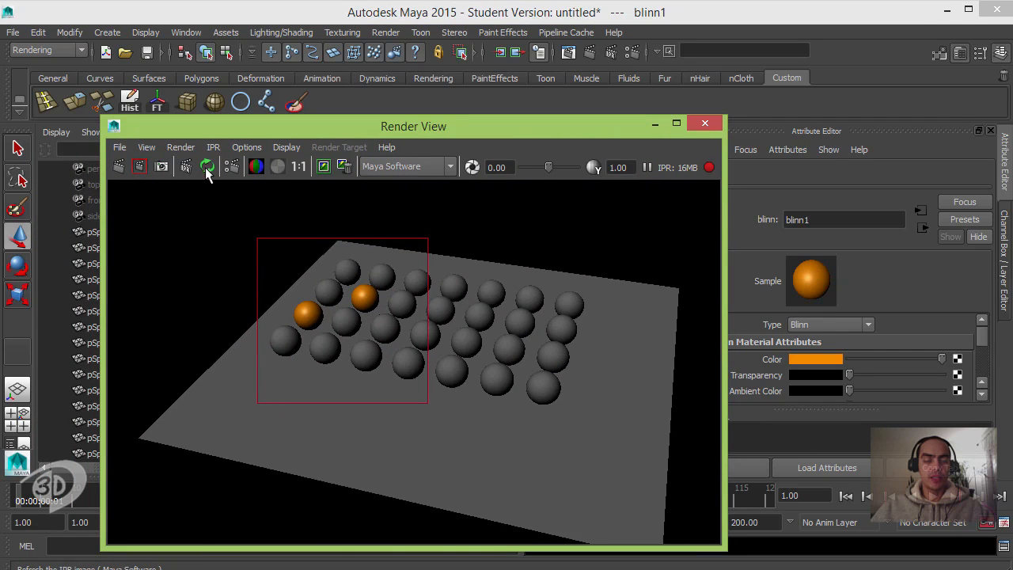
{"action": "left_click", "coordinate": [207, 167]}
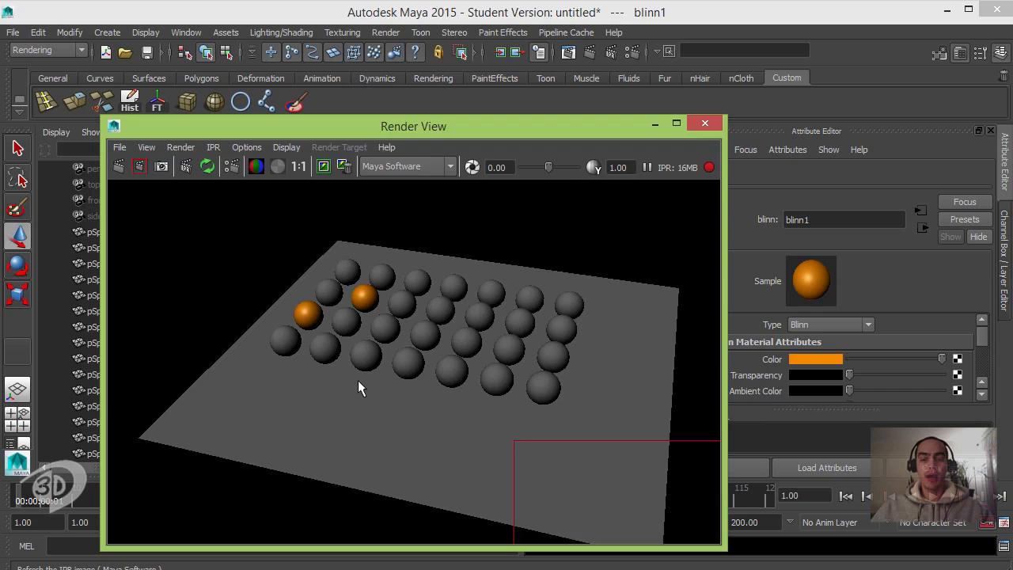
{"action": "left_click", "coordinate": [209, 167]}
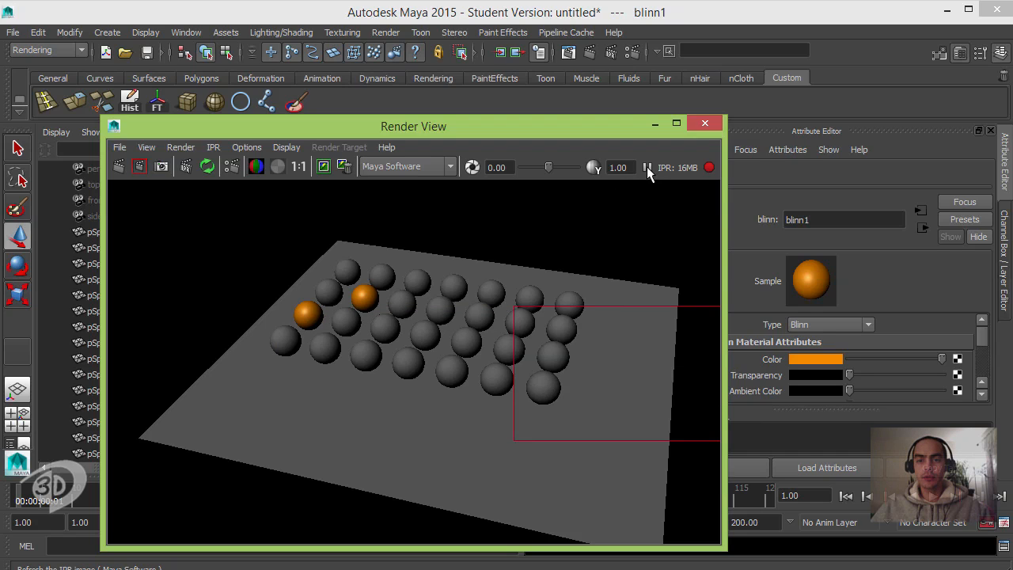
{"action": "left_click", "coordinate": [709, 168]}
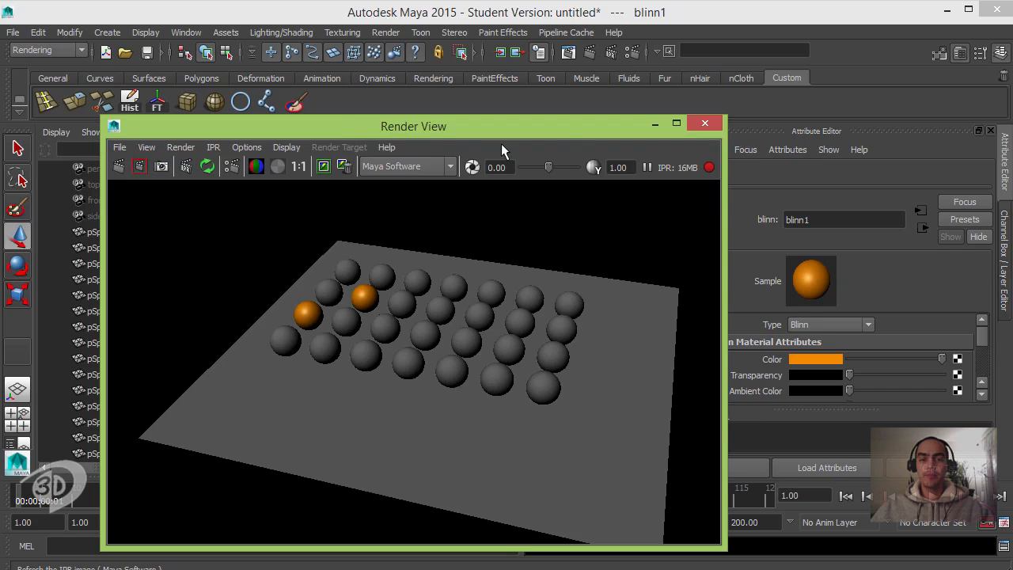
{"action": "left_click", "coordinate": [557, 166]}
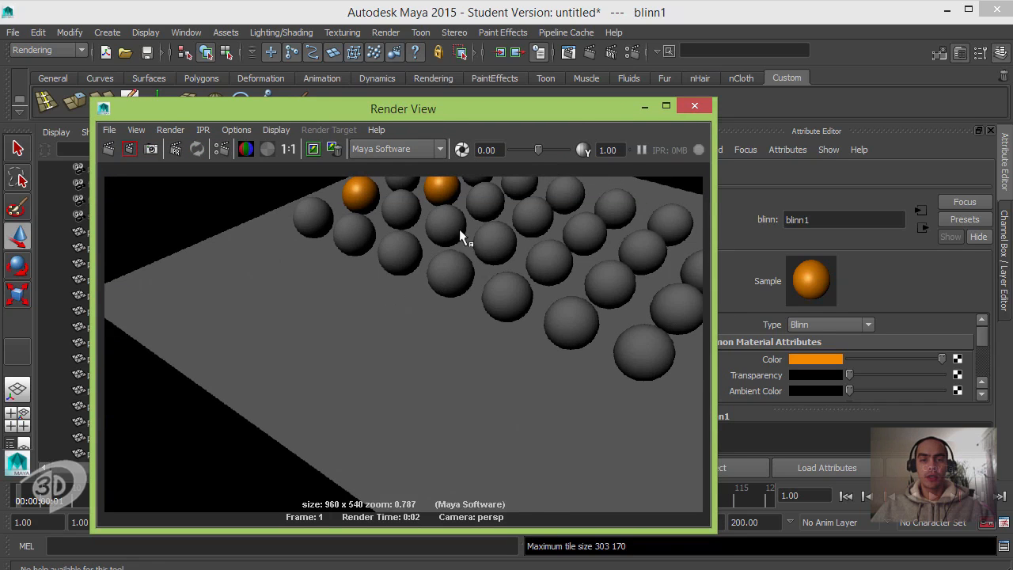
Reframe the perspective view at a lower angle that shows the back rows of spheres, and render it again.
{"action": "left_click_drag", "start_coordinate": [536, 113], "coordinate": [448, 347]}
{"action": "left_click_drag", "start_coordinate": [525, 209], "coordinate": [493, 204], "text": "alt"}
{"action": "middle_click_drag", "start_coordinate": [493, 204], "coordinate": [467, 303], "text": "alt"}
{"action": "left_click_drag", "start_coordinate": [467, 303], "coordinate": [478, 269], "text": "alt"}
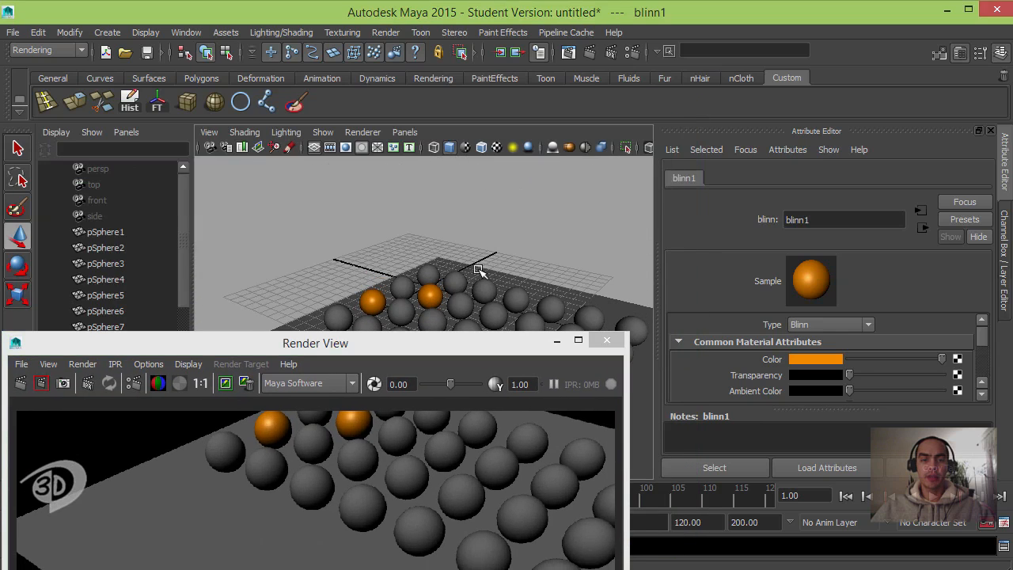
{"action": "left_click_drag", "start_coordinate": [273, 344], "coordinate": [356, 114]}
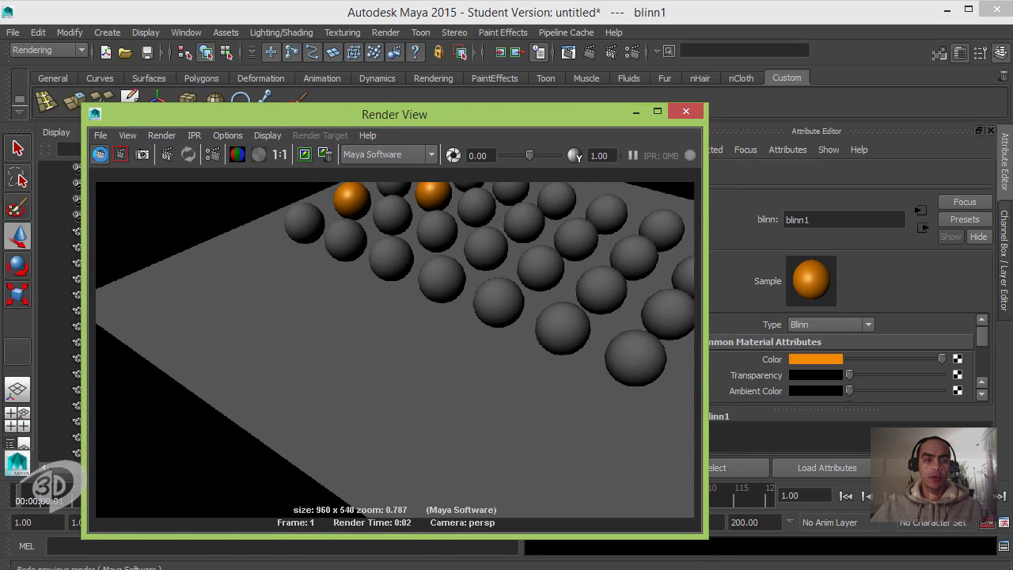
{"action": "left_click", "coordinate": [100, 155]}
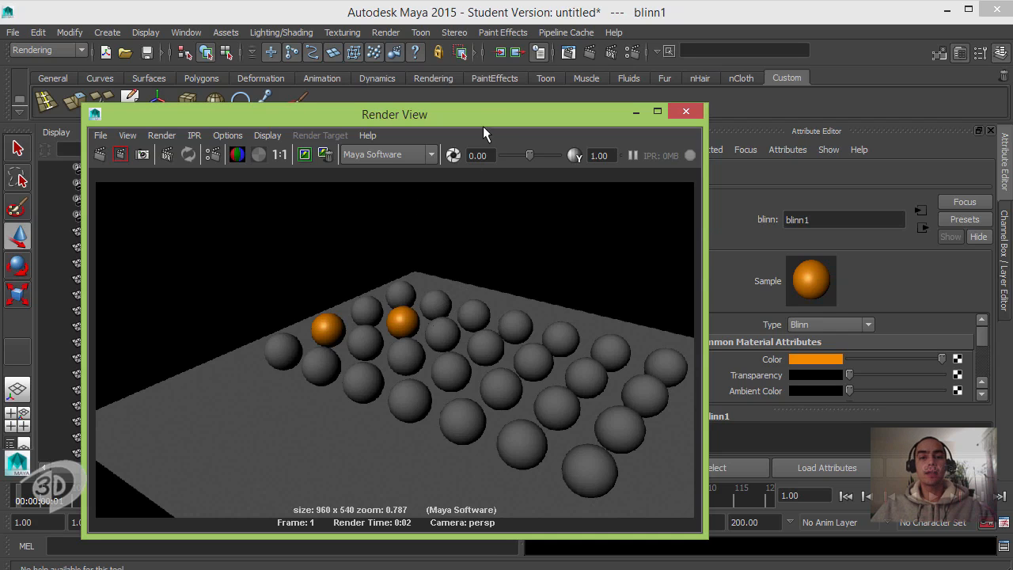
Animate the left orange sphere rising vertically with keyframes at frames 1 and 120, and return to frame 1.
{"action": "left_click_drag", "start_coordinate": [483, 120], "coordinate": [912, 141]}
{"action": "left_click", "coordinate": [372, 303]}
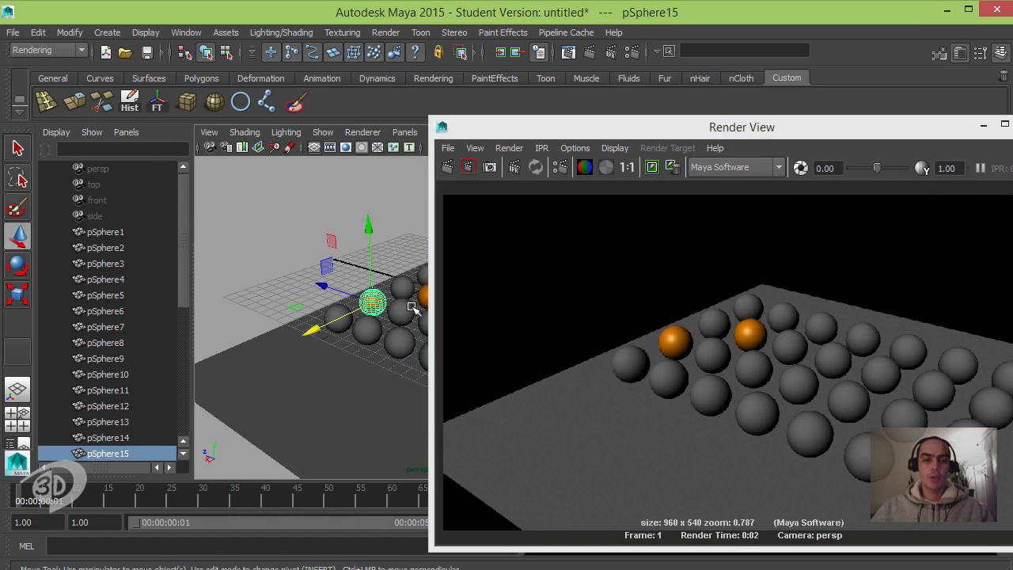
{"action": "left_click_drag", "start_coordinate": [584, 141], "coordinate": [516, 559]}
{"action": "left_click_drag", "start_coordinate": [561, 496], "coordinate": [814, 490]}
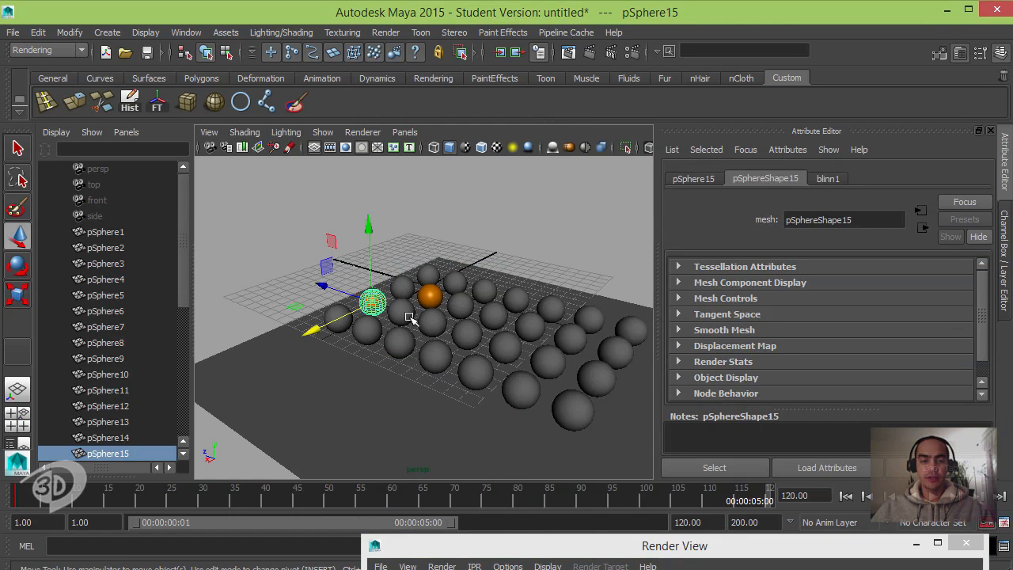
{"action": "left_click_drag", "start_coordinate": [369, 227], "coordinate": [366, 161]}
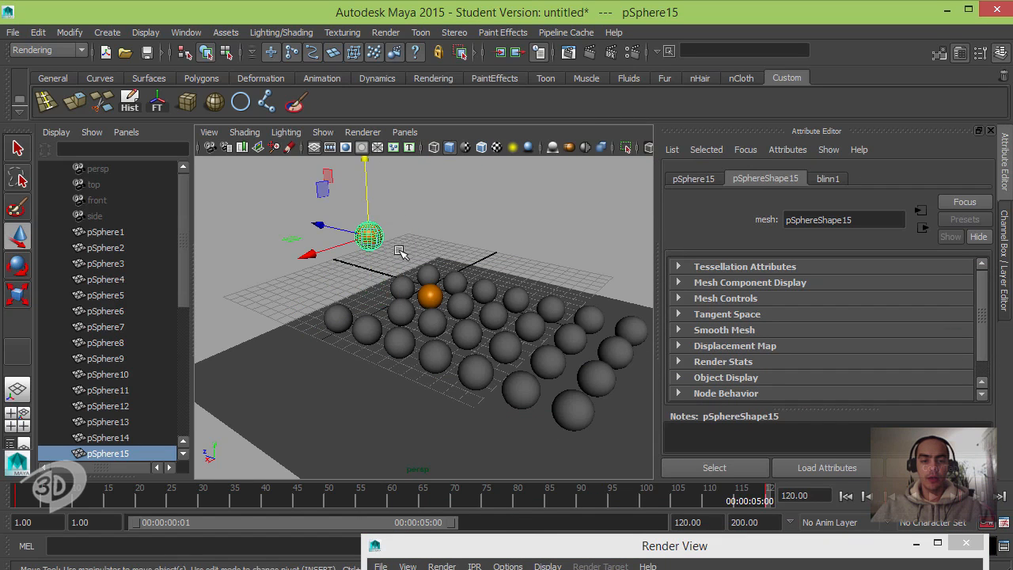
{"action": "left_click_drag", "start_coordinate": [498, 501], "coordinate": [15, 484]}
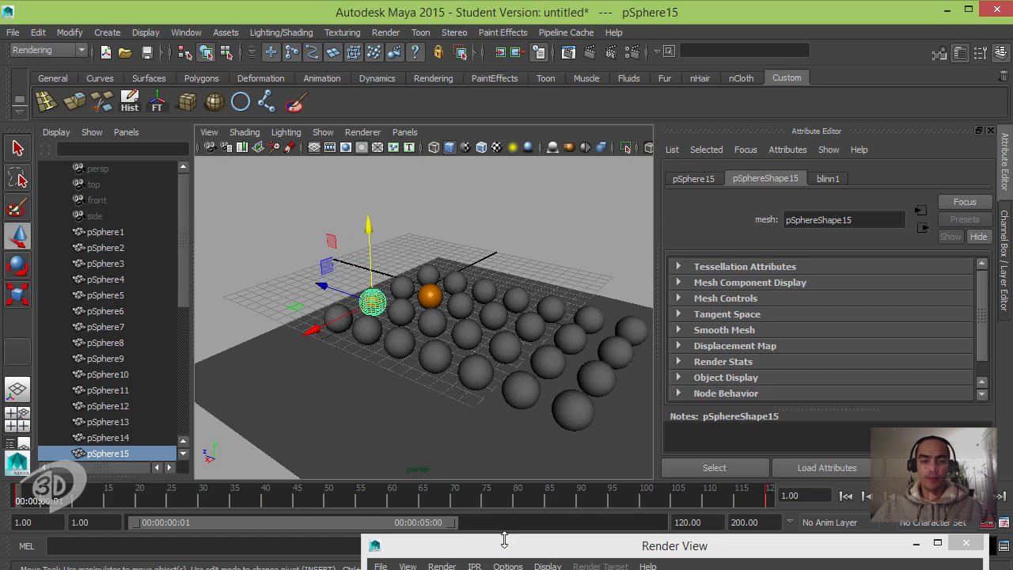
Bring the render window back into view, render frame 1 and keep the image.
{"action": "left_click_drag", "start_coordinate": [504, 539], "coordinate": [443, 358]}
{"action": "left_click_drag", "start_coordinate": [360, 289], "coordinate": [393, 508]}
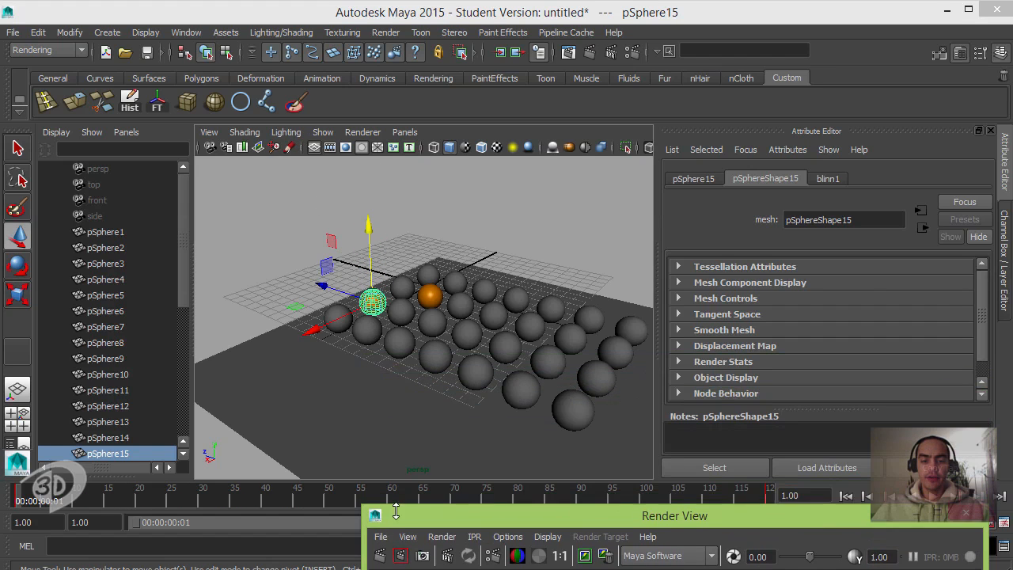
{"action": "left_click_drag", "start_coordinate": [470, 522], "coordinate": [226, 55]}
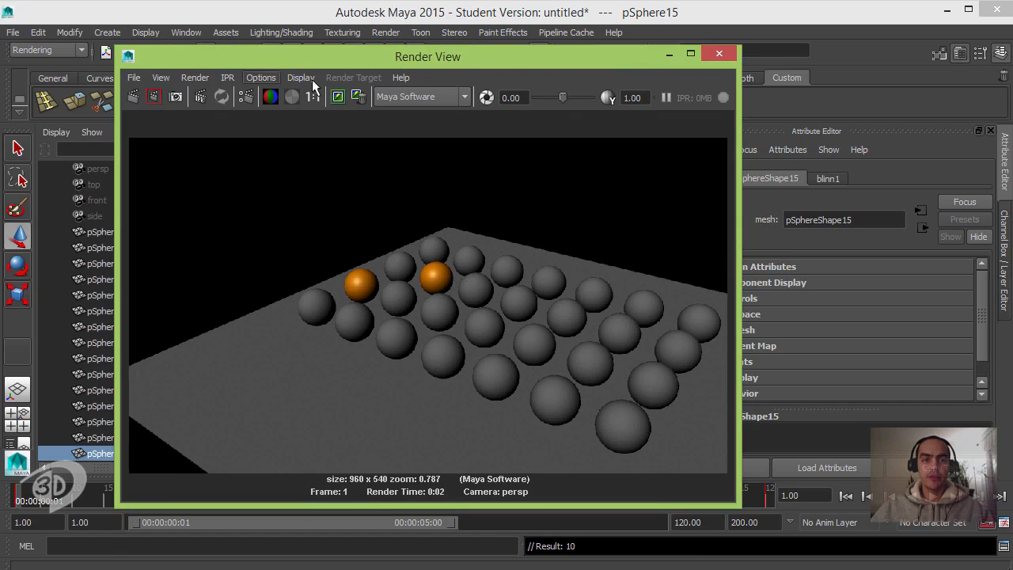
{"action": "left_click_drag", "start_coordinate": [314, 55], "coordinate": [304, 26]}
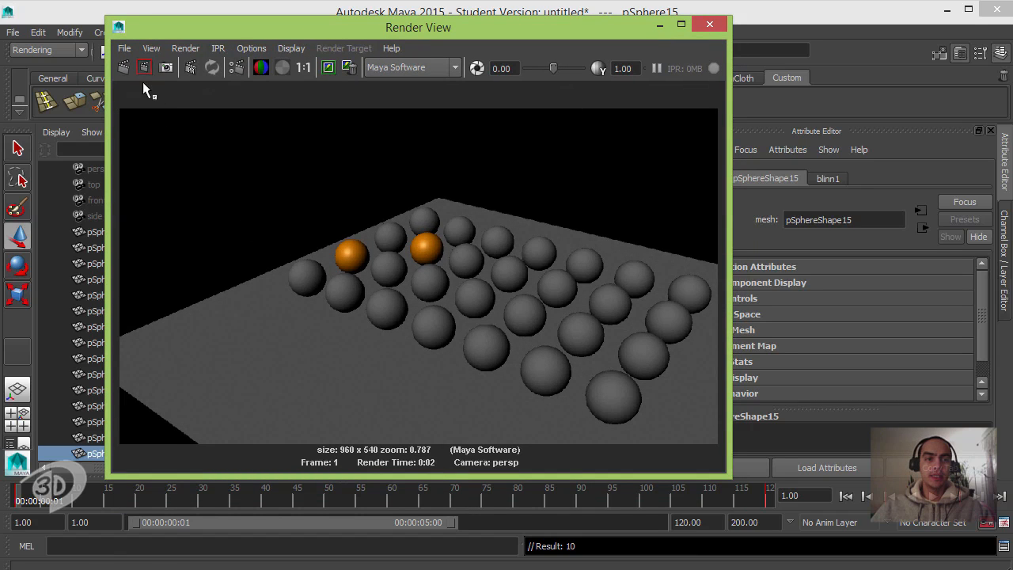
{"action": "left_click", "coordinate": [123, 66]}
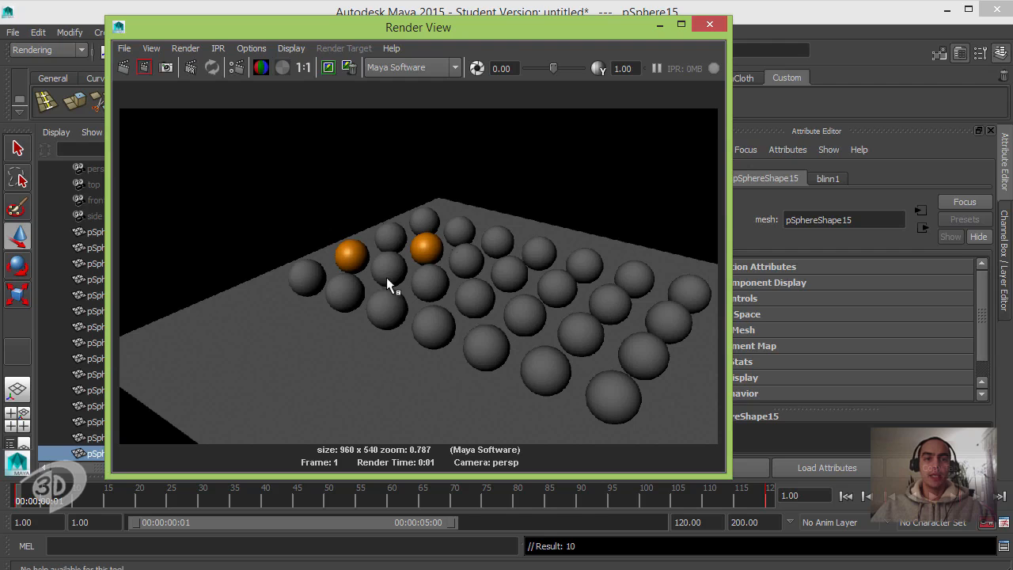
{"action": "left_click", "coordinate": [328, 68]}
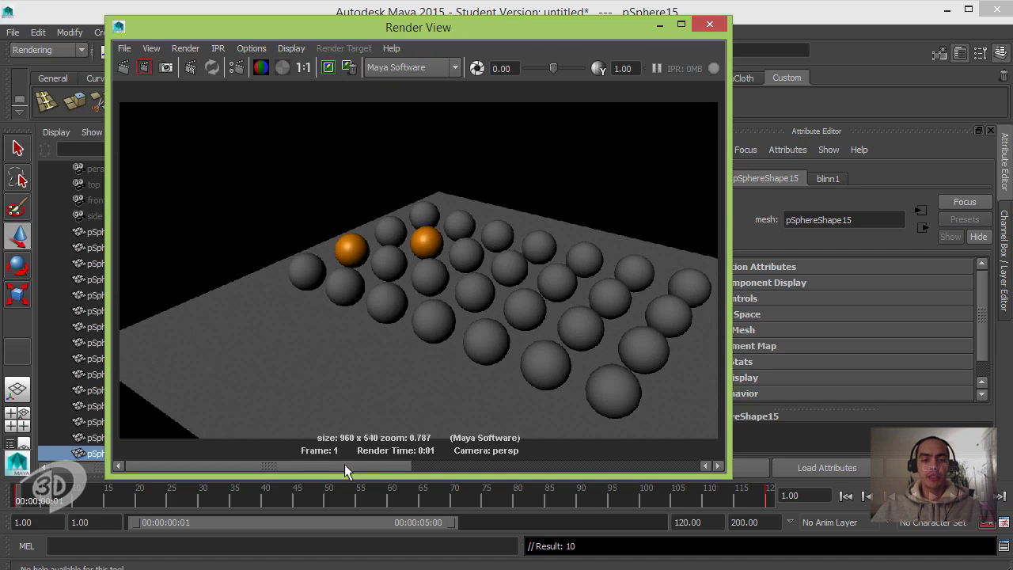
Scroll through the stored images, move to frame 25, render it and keep the image.
{"action": "mouse_move", "coordinate": [345, 464]}
{"action": "left_mouse_down"}
{"action": "mouse_move", "coordinate": [545, 460]}
{"action": "mouse_move", "coordinate": [294, 459]}
{"action": "mouse_move", "coordinate": [576, 464]}
{"action": "mouse_move", "coordinate": [334, 455]}
{"action": "left_mouse_up"}
{"action": "left_click_drag", "start_coordinate": [524, 453], "coordinate": [304, 463]}
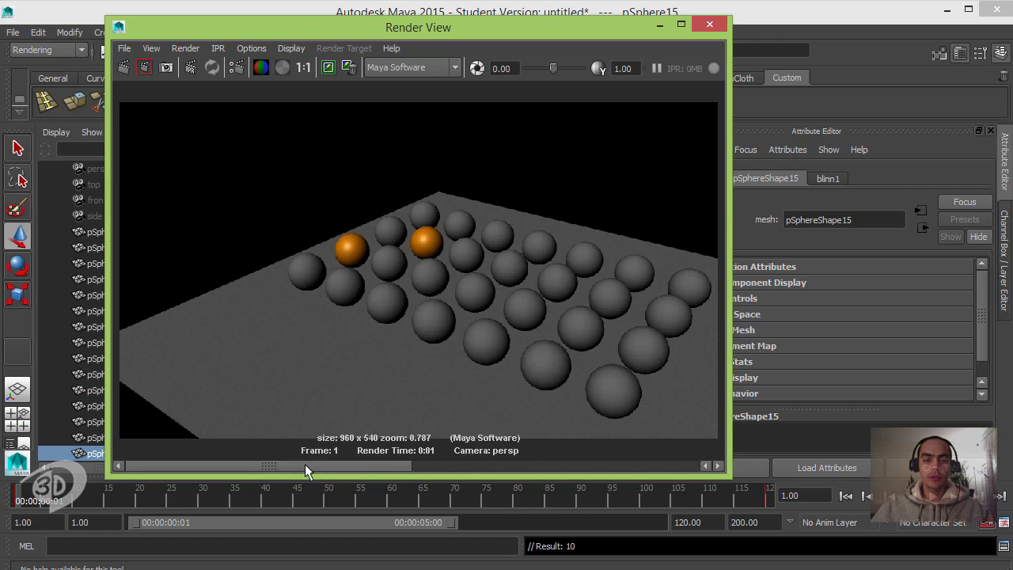
{"action": "left_click", "coordinate": [170, 495]}
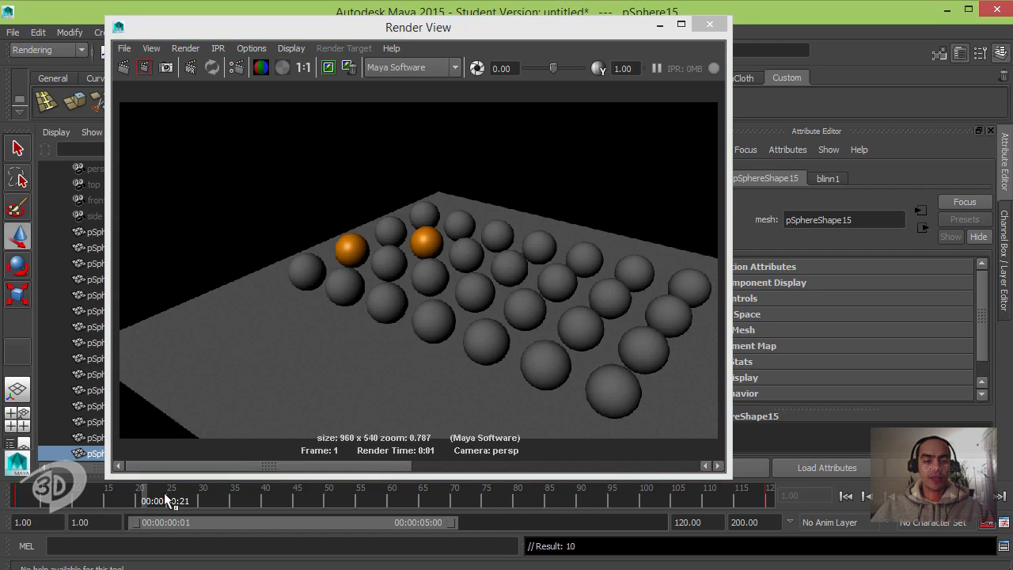
{"action": "left_click", "coordinate": [123, 69]}
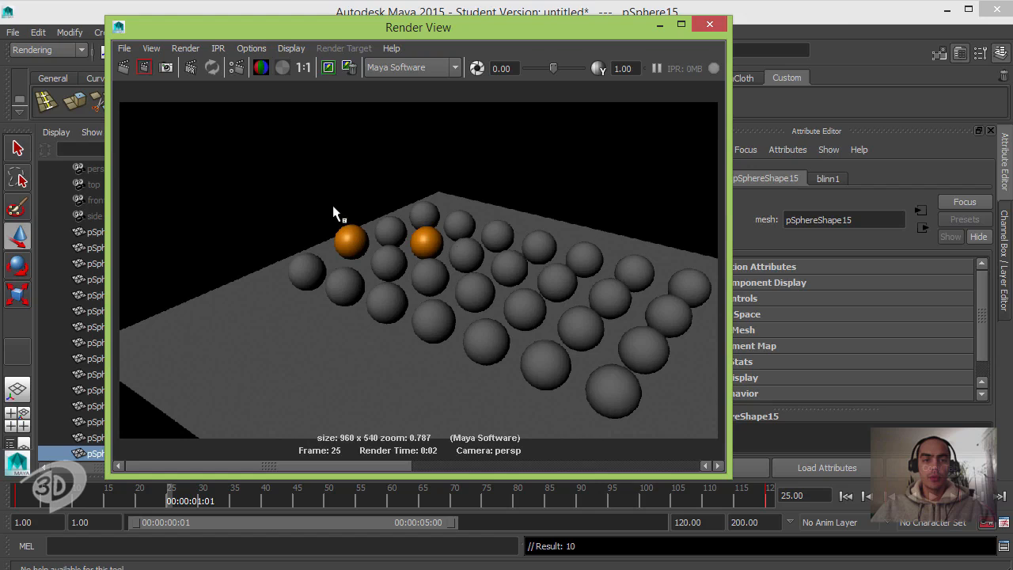
{"action": "left_click", "coordinate": [324, 71]}
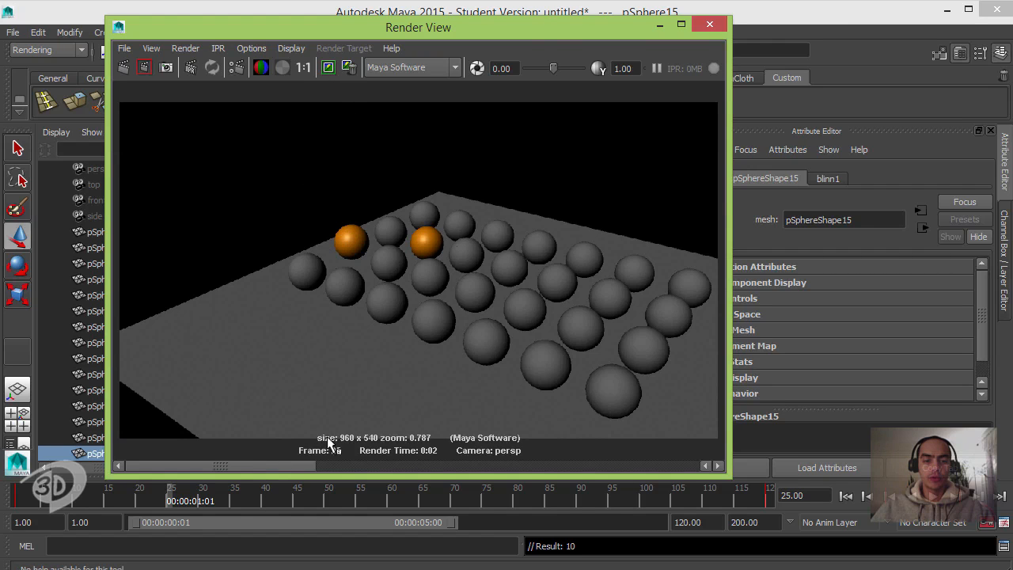
Compare the stored renders of frames 1 and 25, and render frame 45 and keep its image.
{"action": "left_click", "coordinate": [427, 466]}
{"action": "left_click", "coordinate": [679, 465]}
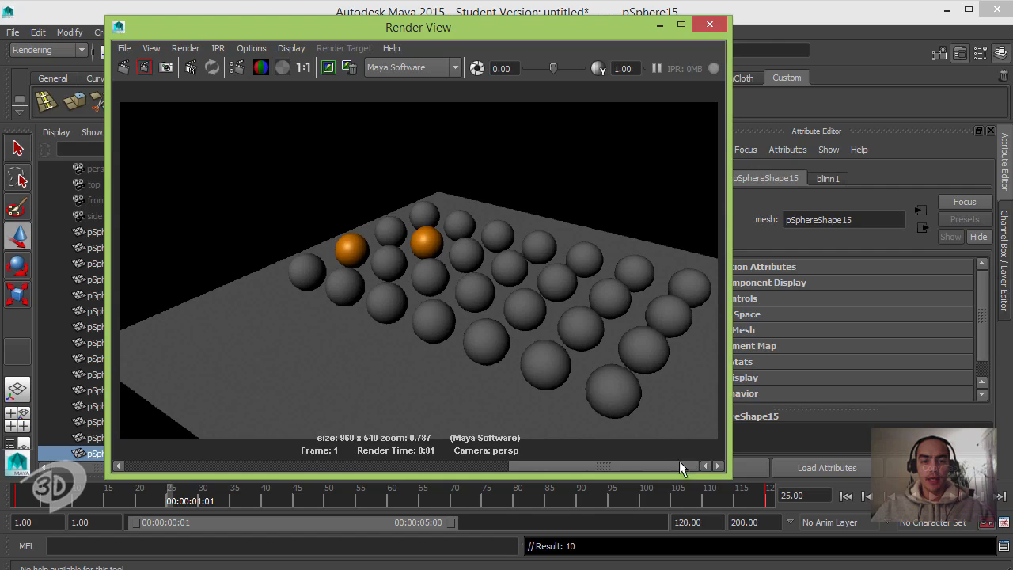
{"action": "left_click_drag", "start_coordinate": [546, 459], "coordinate": [301, 465]}
{"action": "left_click", "coordinate": [294, 496]}
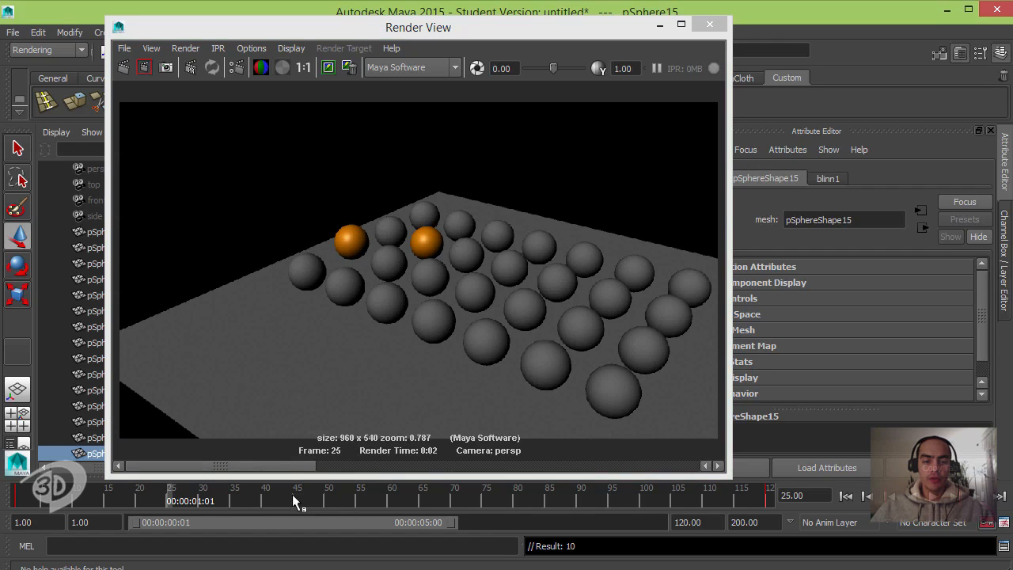
{"action": "left_click", "coordinate": [124, 68]}
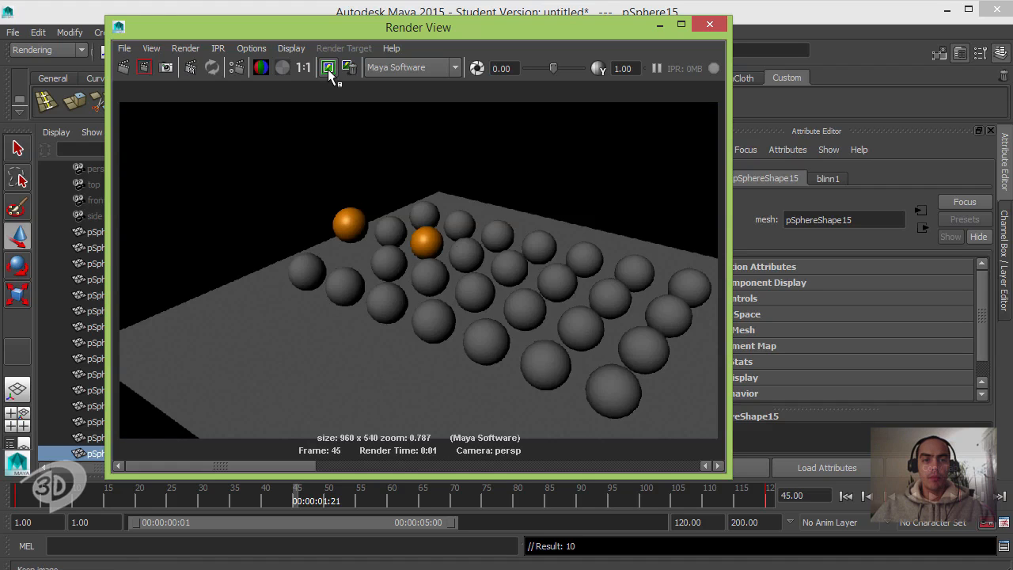
{"action": "left_click", "coordinate": [327, 68]}
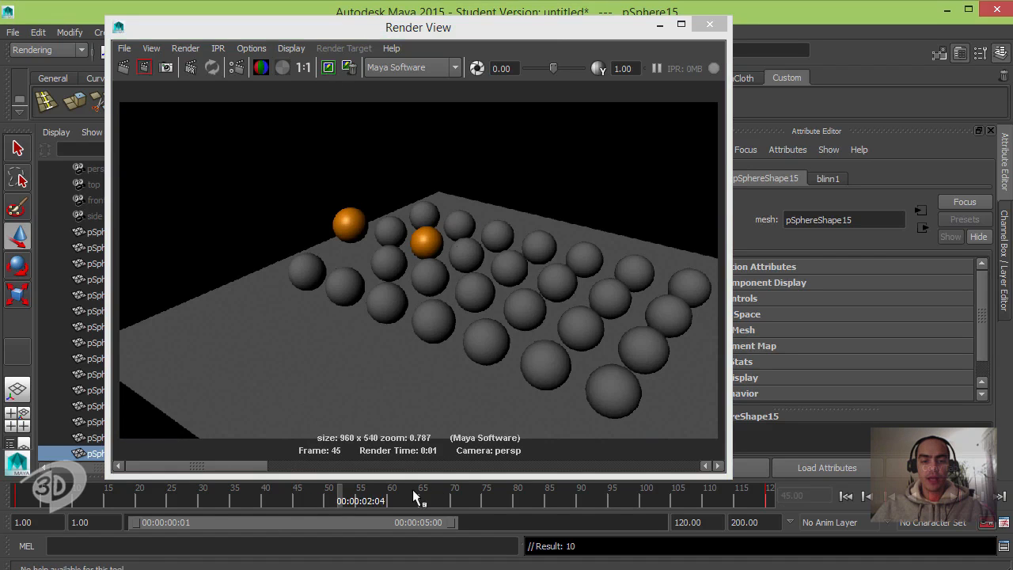
Move to frame 69, render it and keep the image, and do the same for frame 85.
{"action": "left_click", "coordinate": [447, 494]}
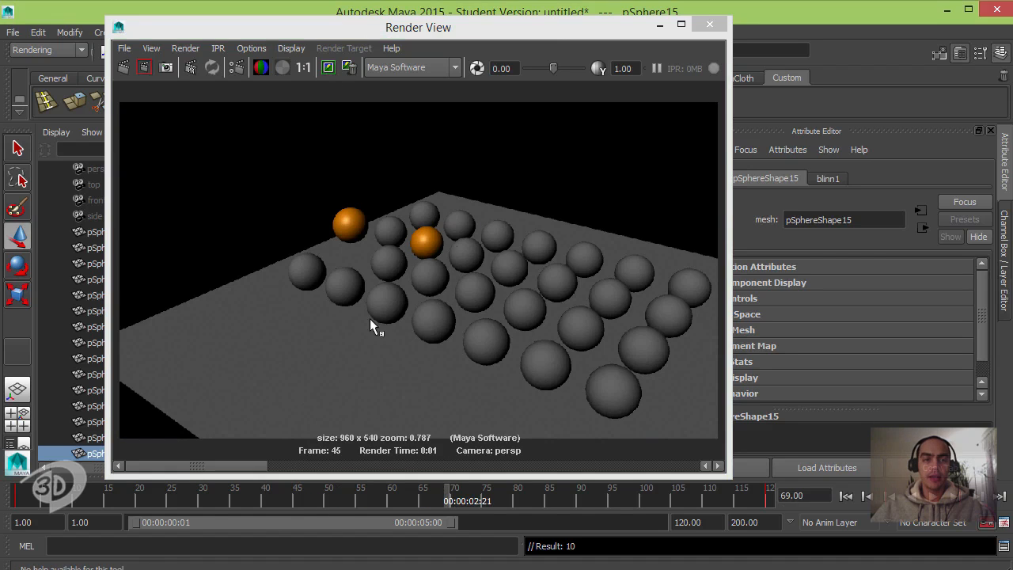
{"action": "left_click", "coordinate": [123, 67]}
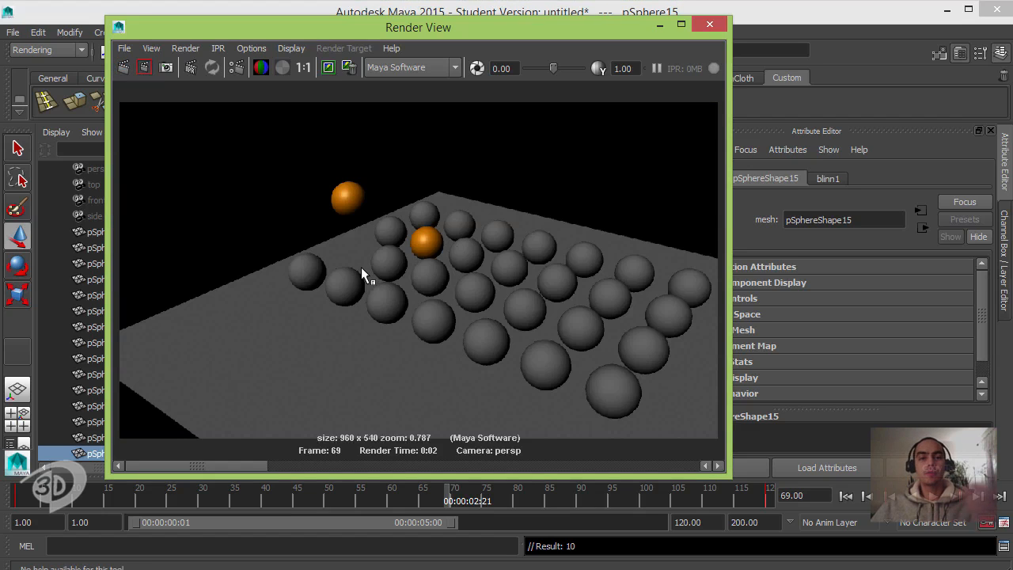
{"action": "left_click", "coordinate": [328, 68]}
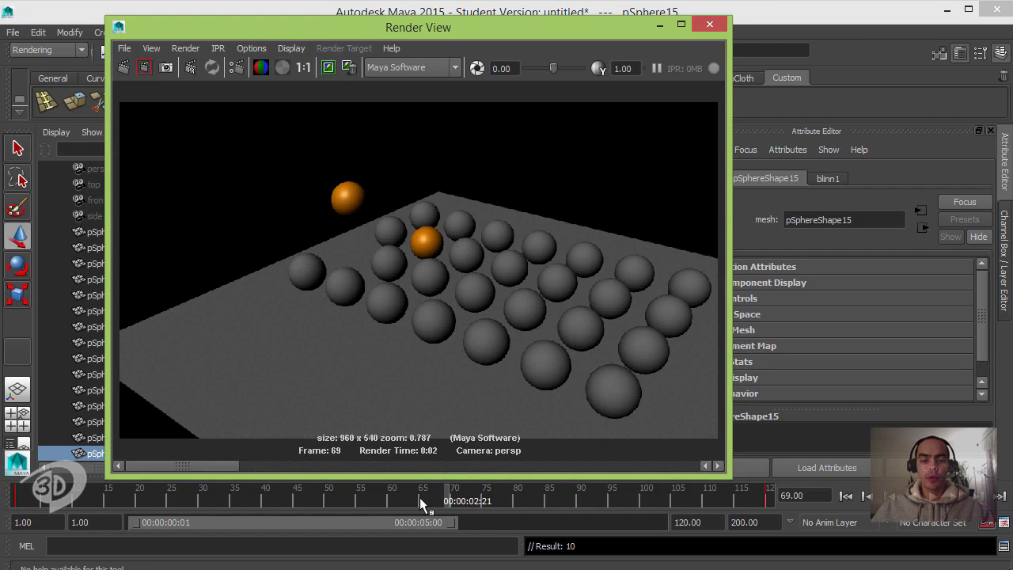
{"action": "left_click", "coordinate": [549, 494]}
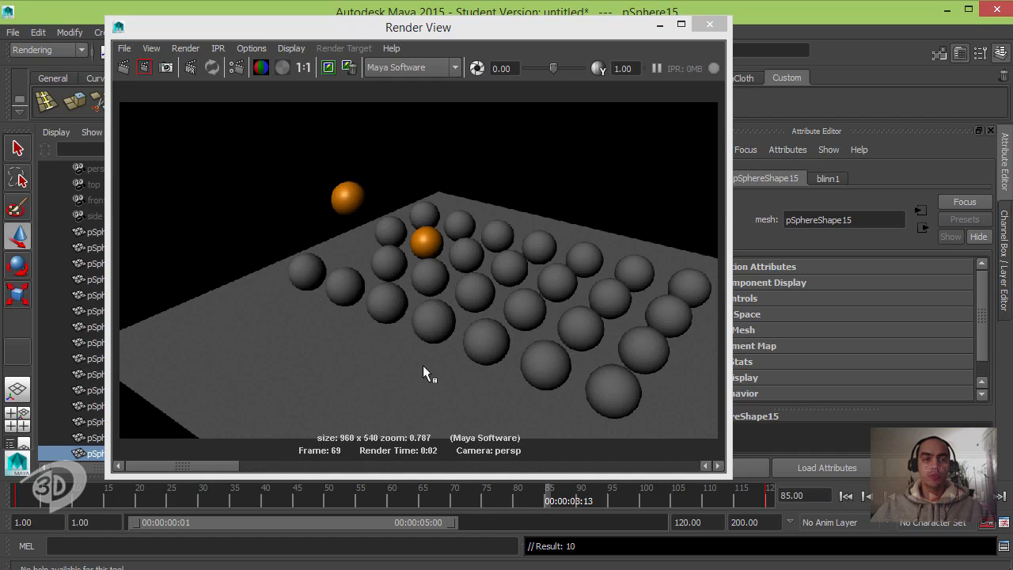
{"action": "left_click", "coordinate": [123, 68]}
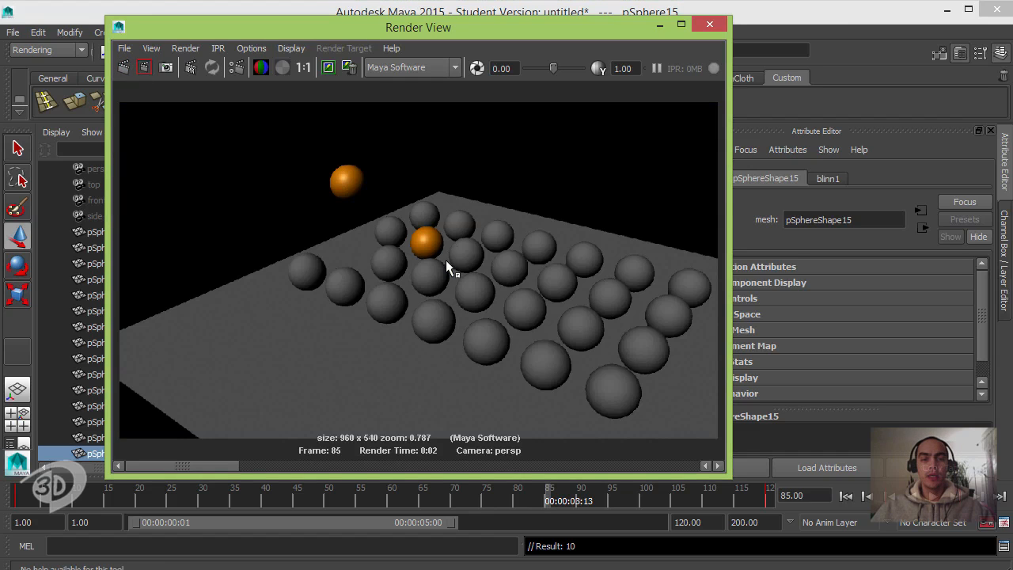
{"action": "left_click", "coordinate": [328, 68]}
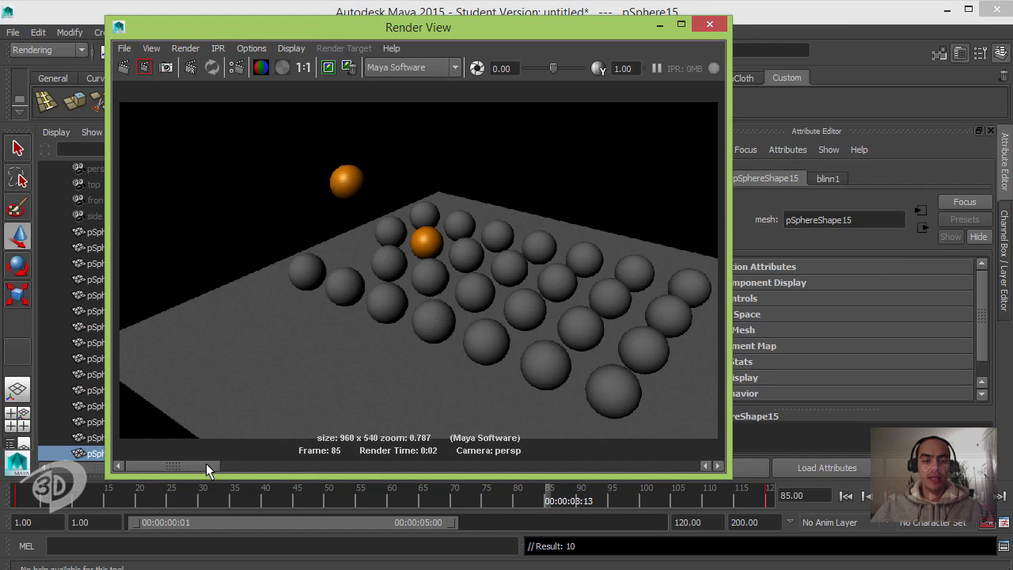
Compare the kept renders from frame 1 to 85, viewing their alpha channel before returning to RGB display, and reposition the render window.
{"action": "left_click_drag", "start_coordinate": [205, 467], "coordinate": [720, 461]}
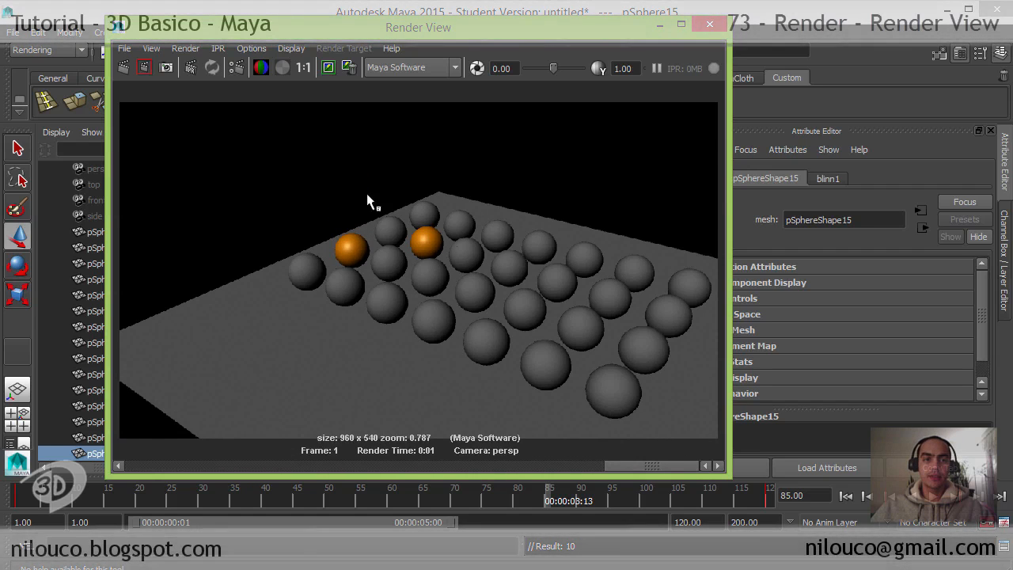
{"action": "left_click", "coordinate": [282, 67]}
{"action": "left_click_drag", "start_coordinate": [639, 464], "coordinate": [297, 468]}
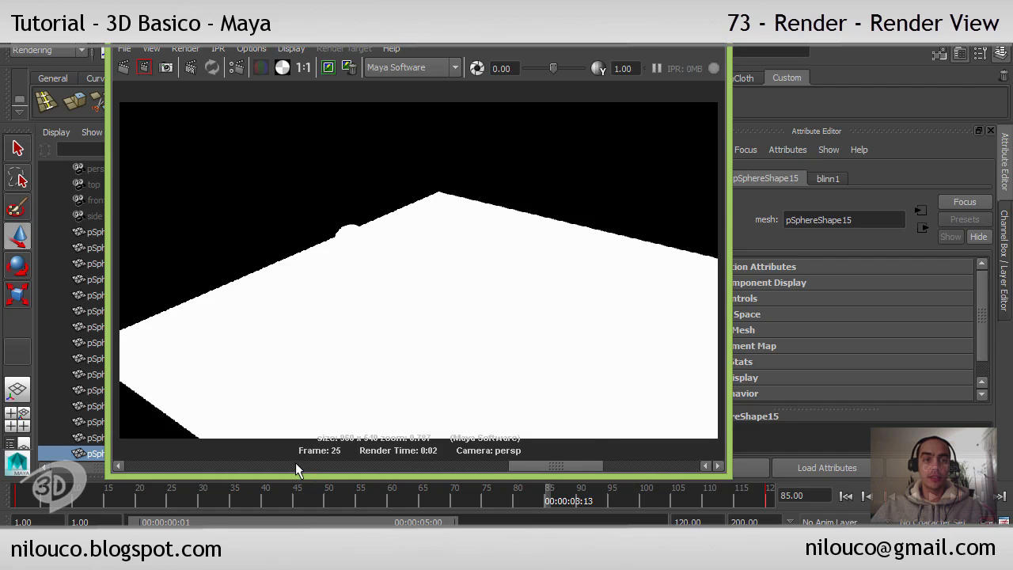
{"action": "left_click", "coordinate": [259, 67]}
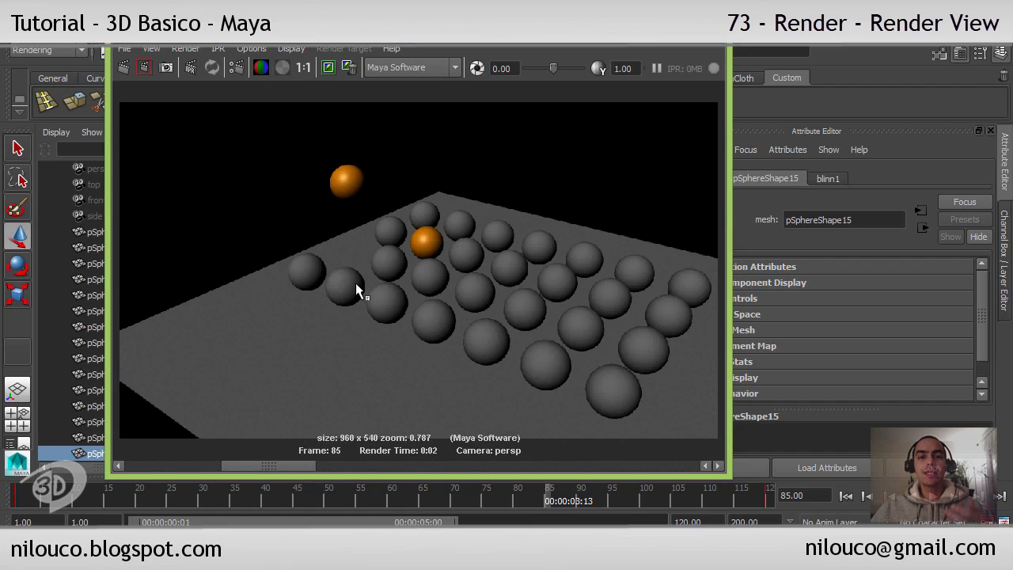
{"action": "left_click_drag", "start_coordinate": [276, 464], "coordinate": [146, 471]}
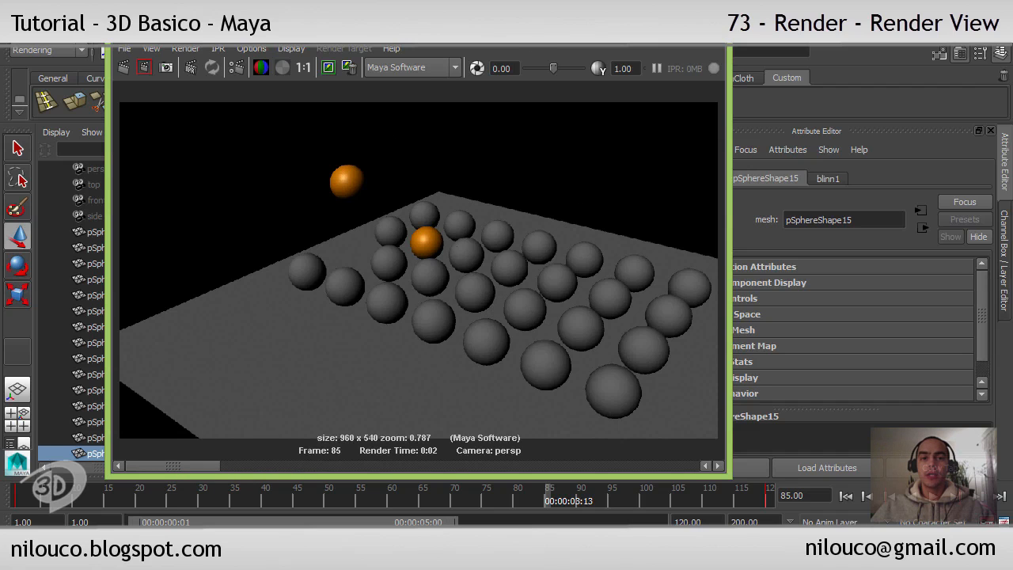
{"action": "left_click_drag", "start_coordinate": [530, 25], "coordinate": [540, 62]}
{"action": "left_click_drag", "start_coordinate": [546, 76], "coordinate": [552, 79]}
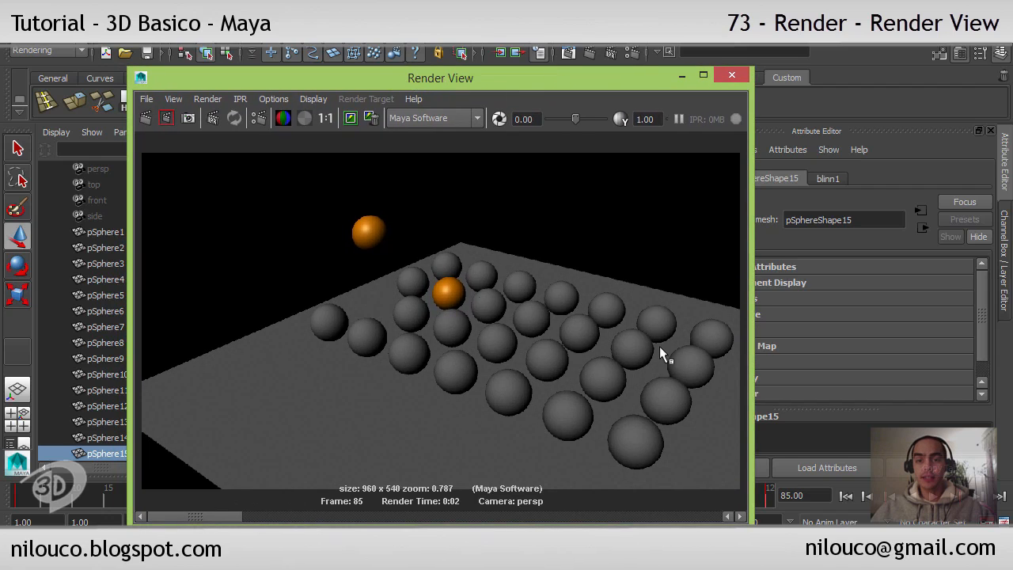